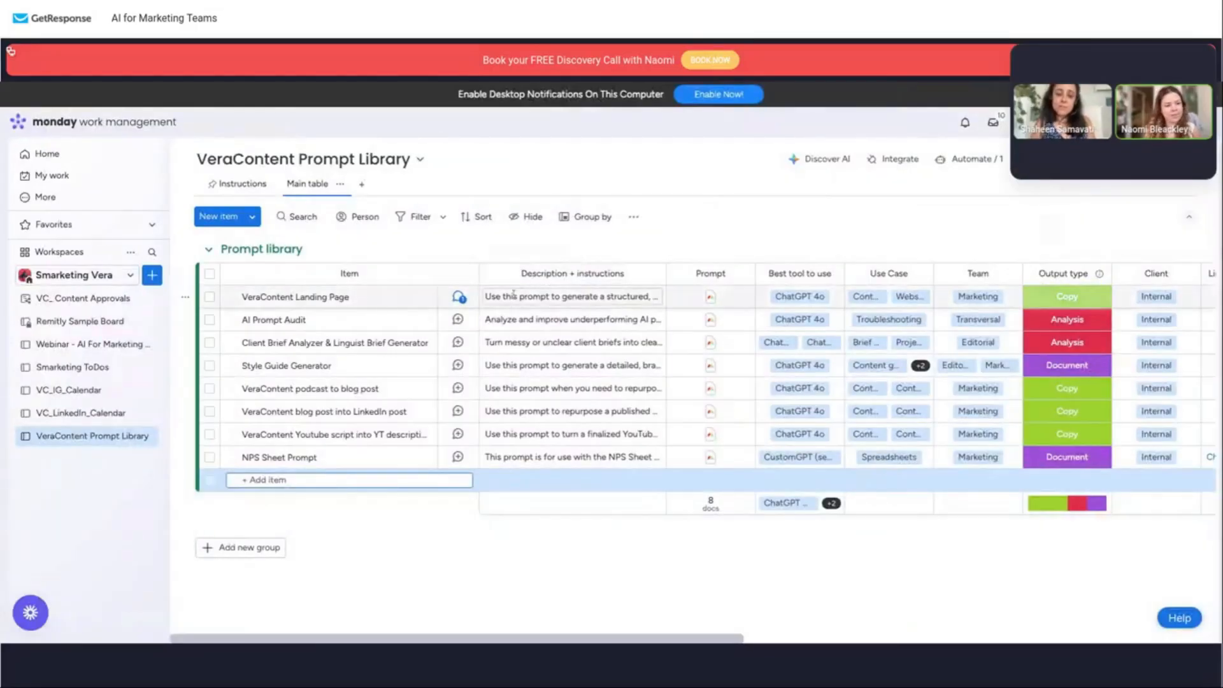
# Create a main board named Prompt Library for managing items in the Smarketing Vera workspace.
pyautogui.click(151, 282)
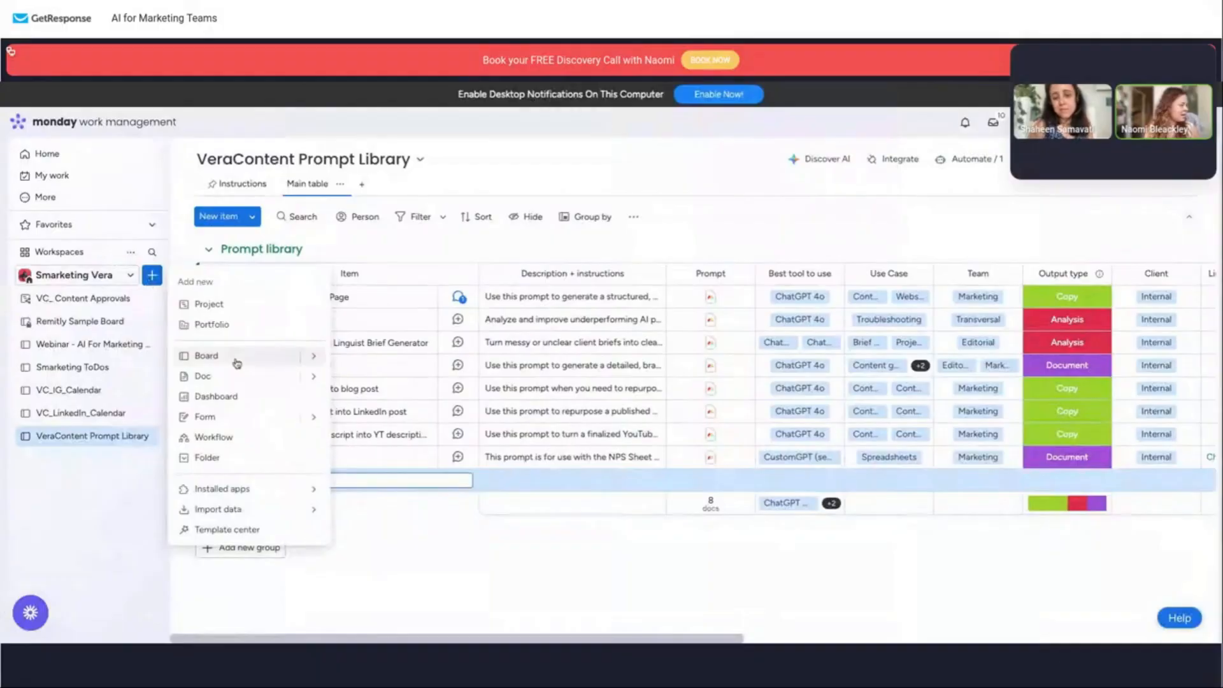
pyautogui.press('Escape')
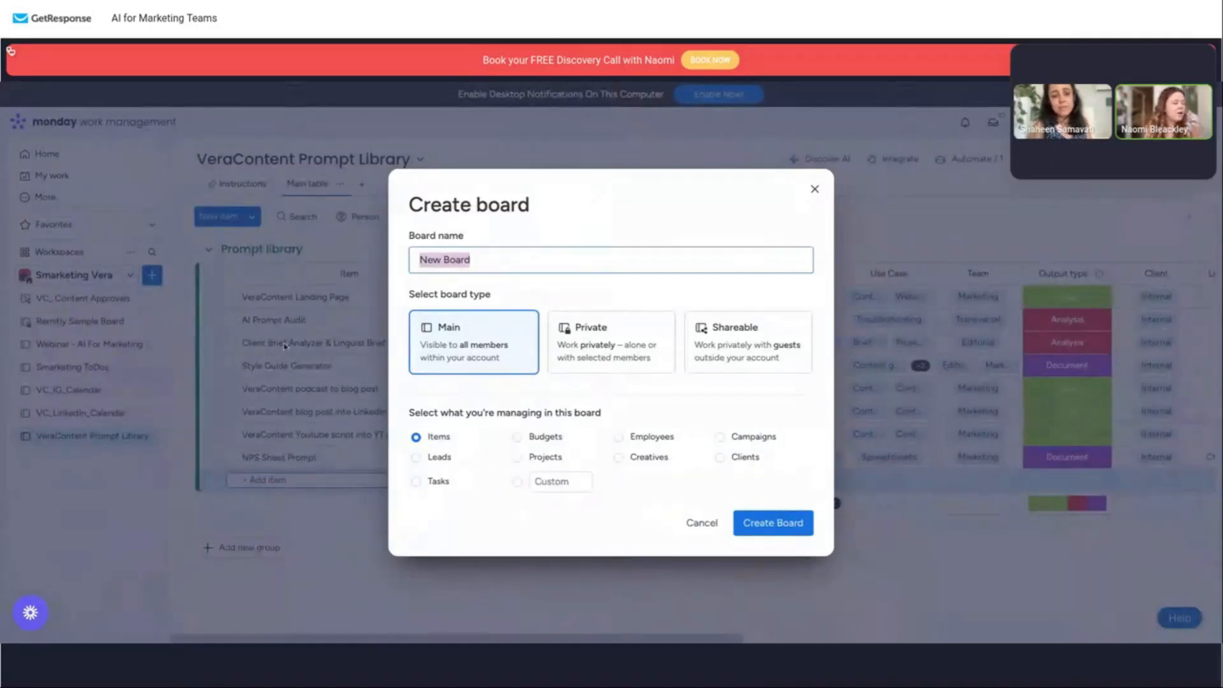
pyautogui.tripleClick(459, 259)
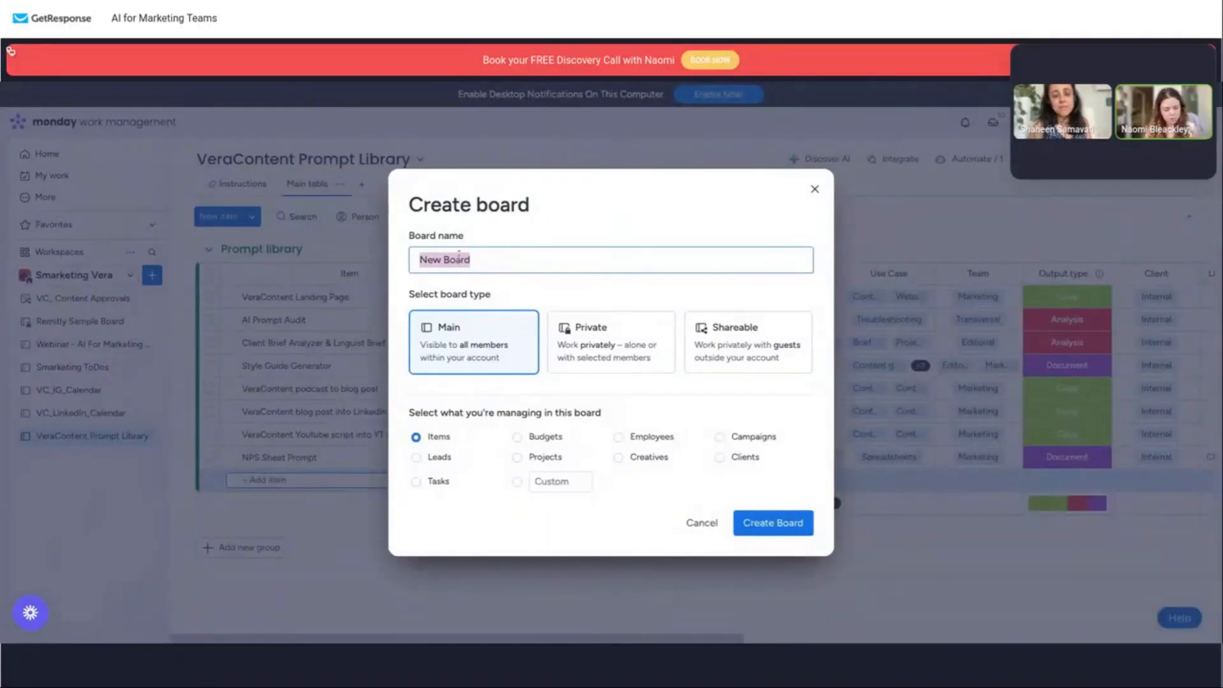
pyautogui.write('Prompt Li')
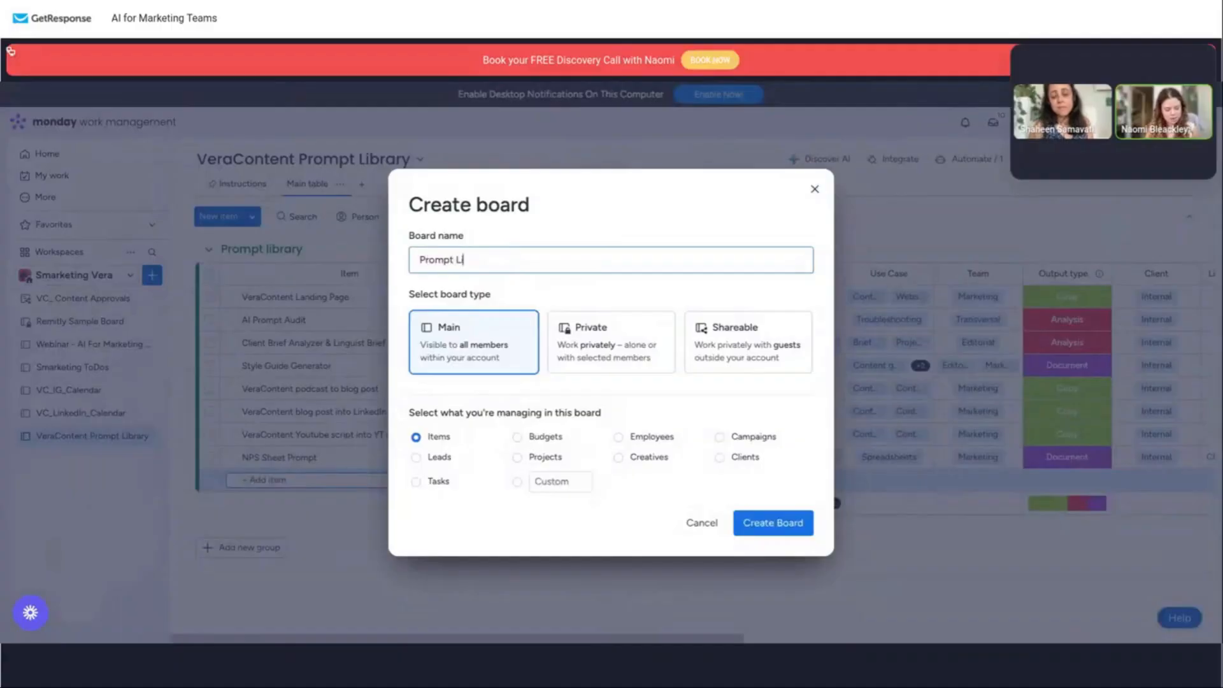
pyautogui.write('brary')
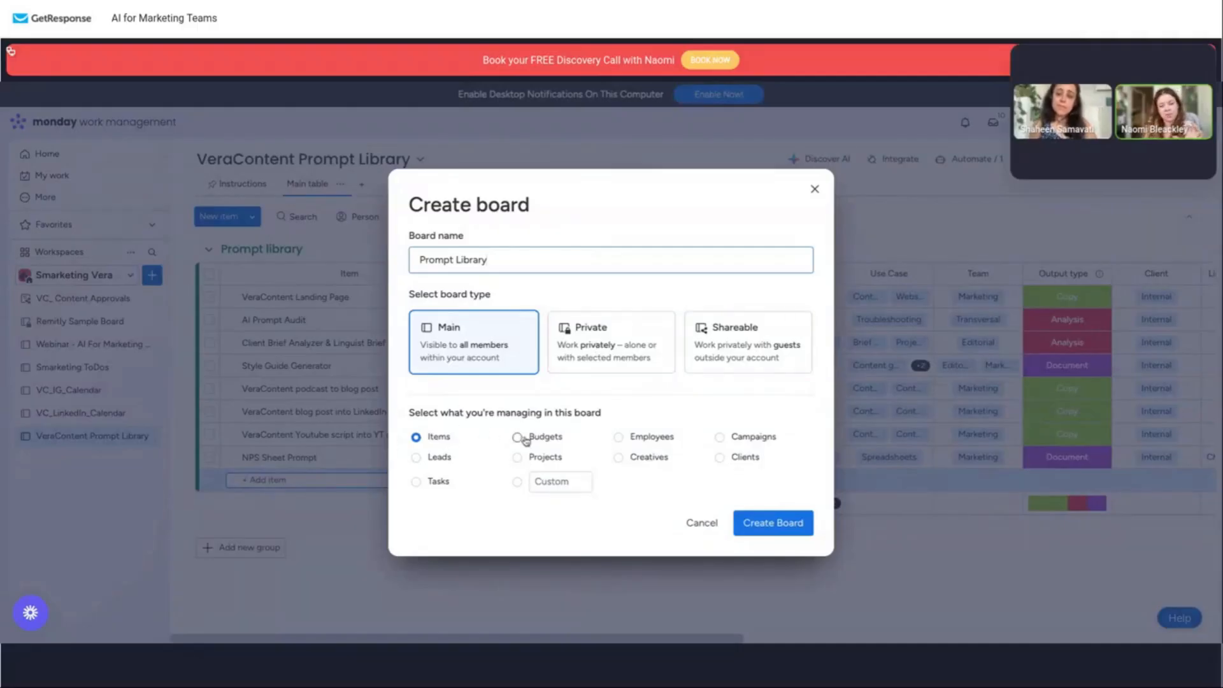
pyautogui.click(436, 441)
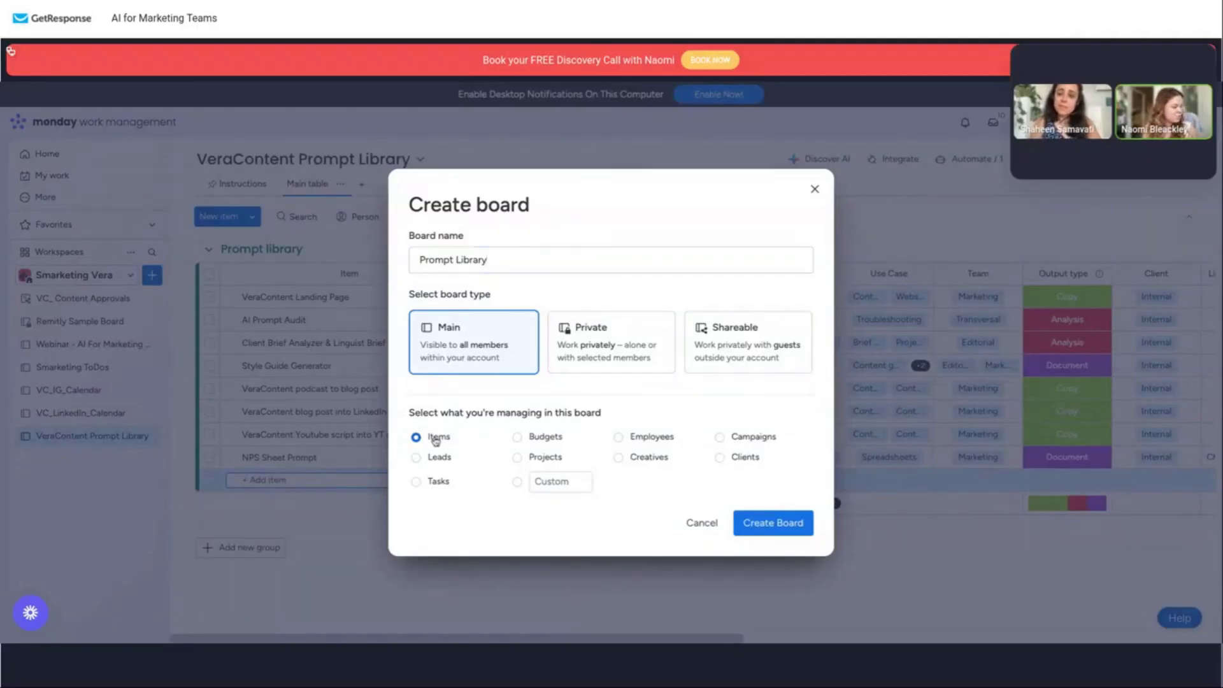
pyautogui.click(517, 458)
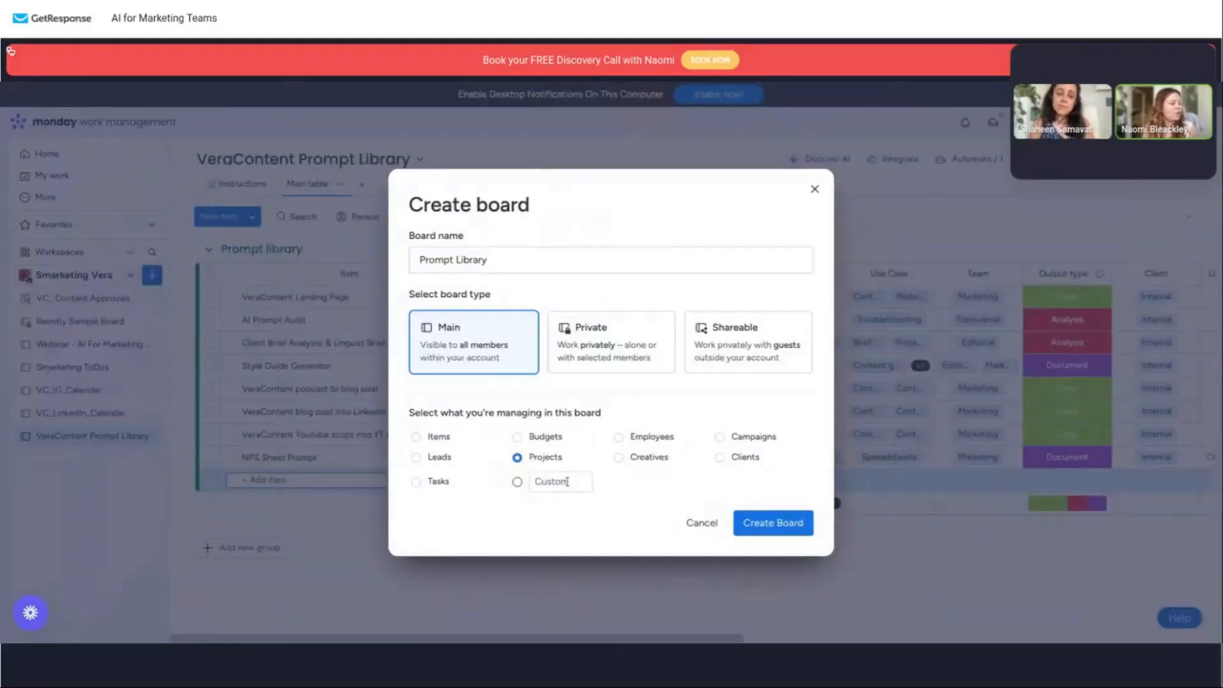
pyautogui.click(449, 438)
pyautogui.click(774, 534)
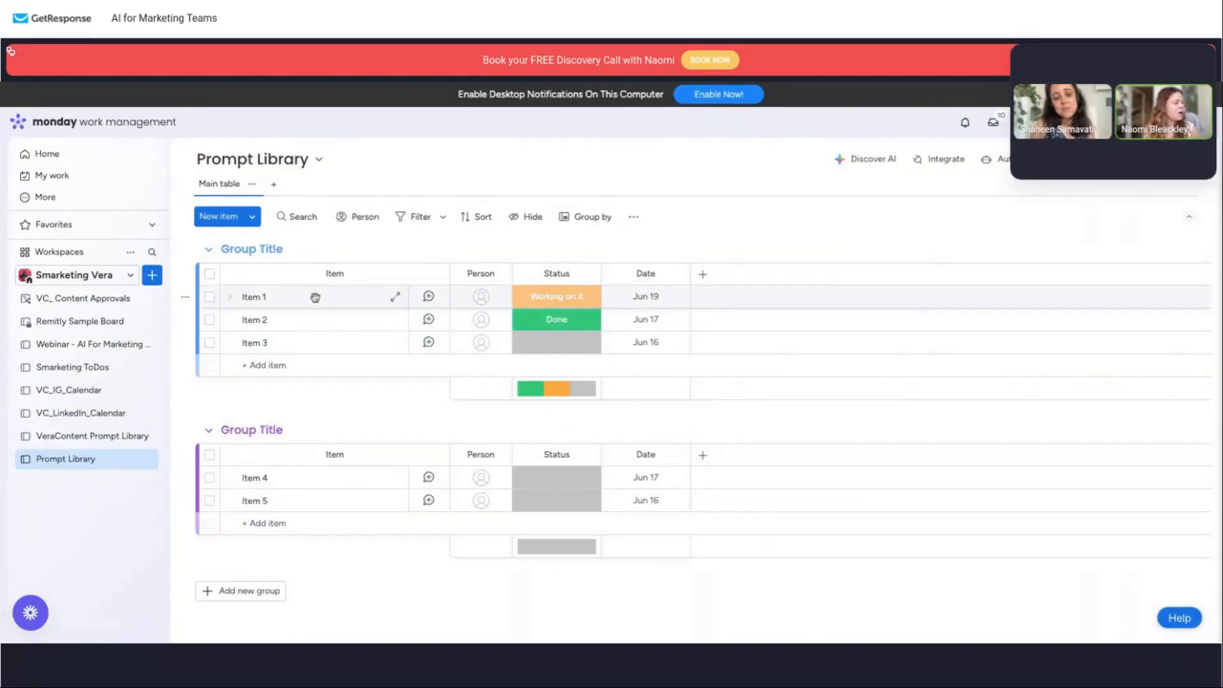
# Add a text column to the Prompt Library board and name it "Description + instructions".
pyautogui.moveTo(315, 297); pyautogui.dragTo(823, 402)
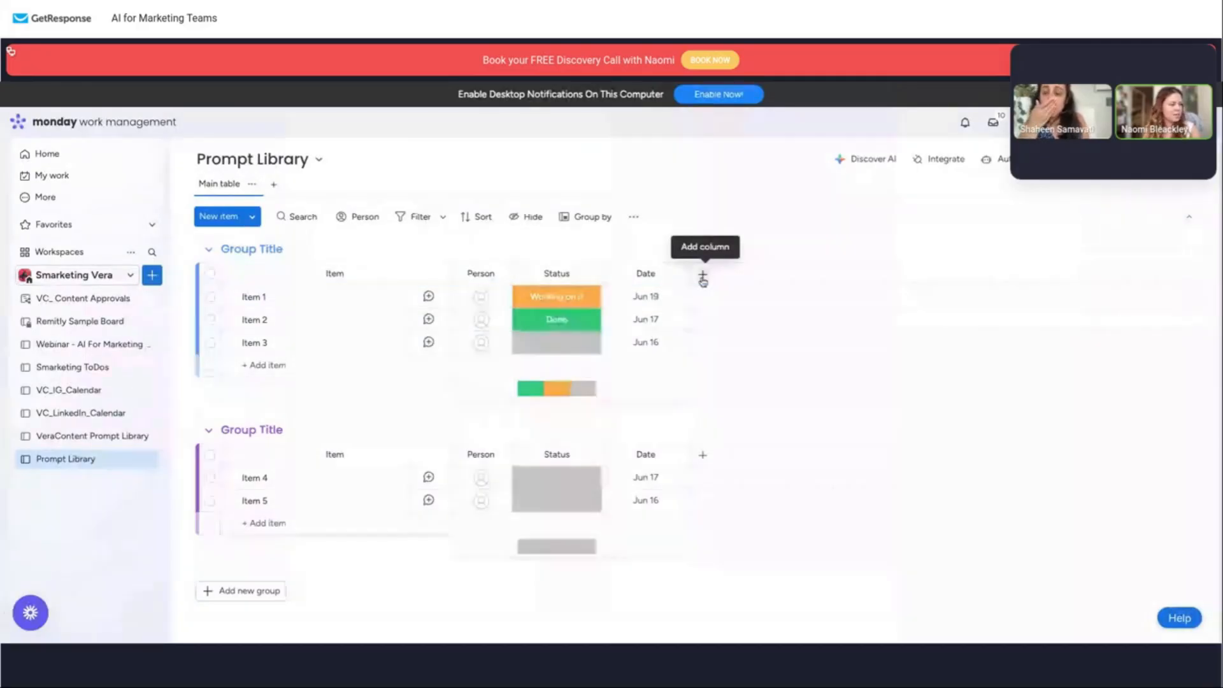
pyautogui.click(703, 278)
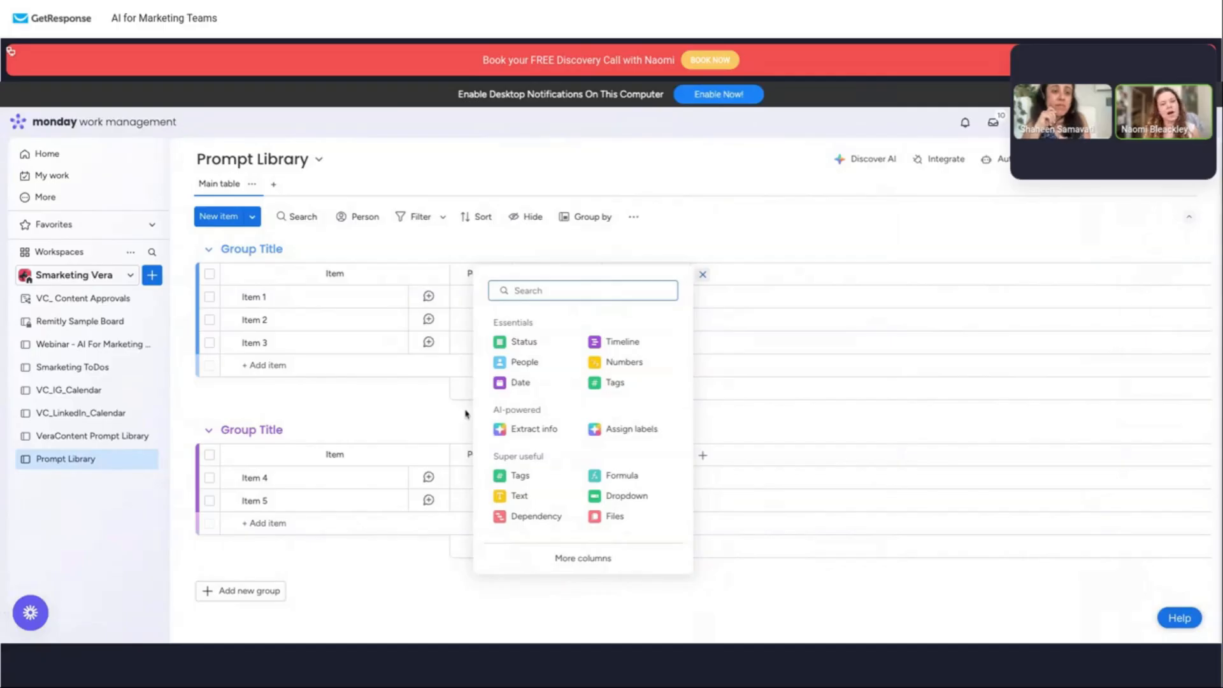
pyautogui.click(518, 384)
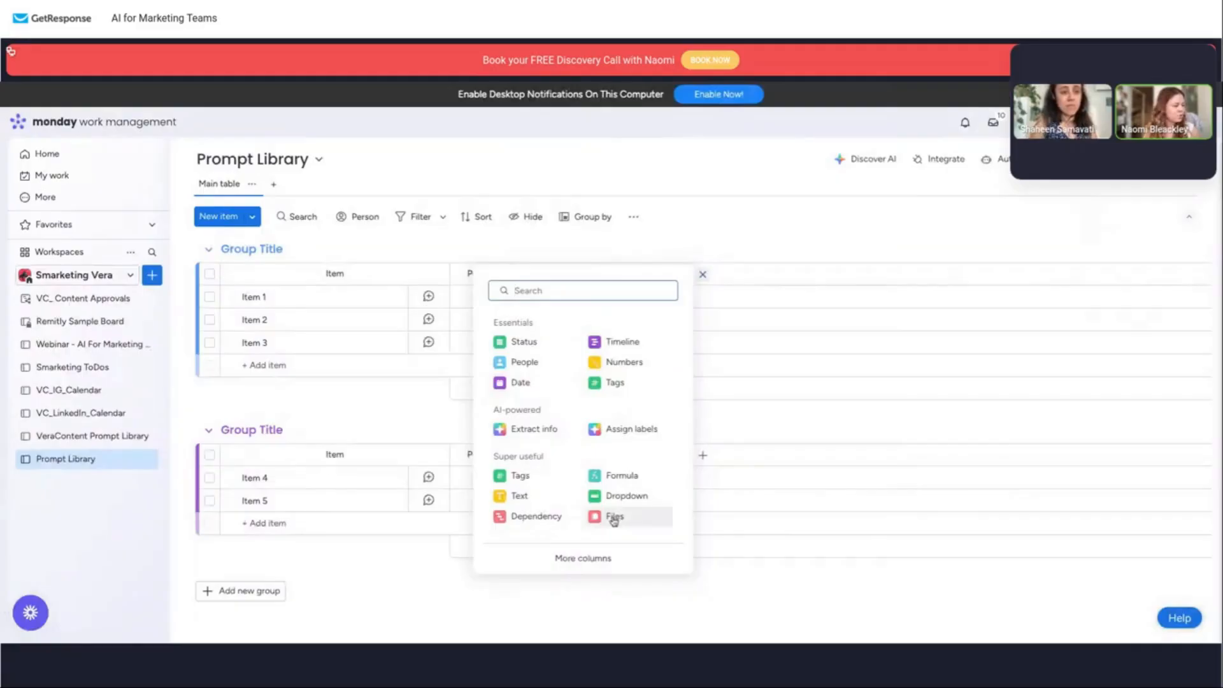
pyautogui.click(536, 496)
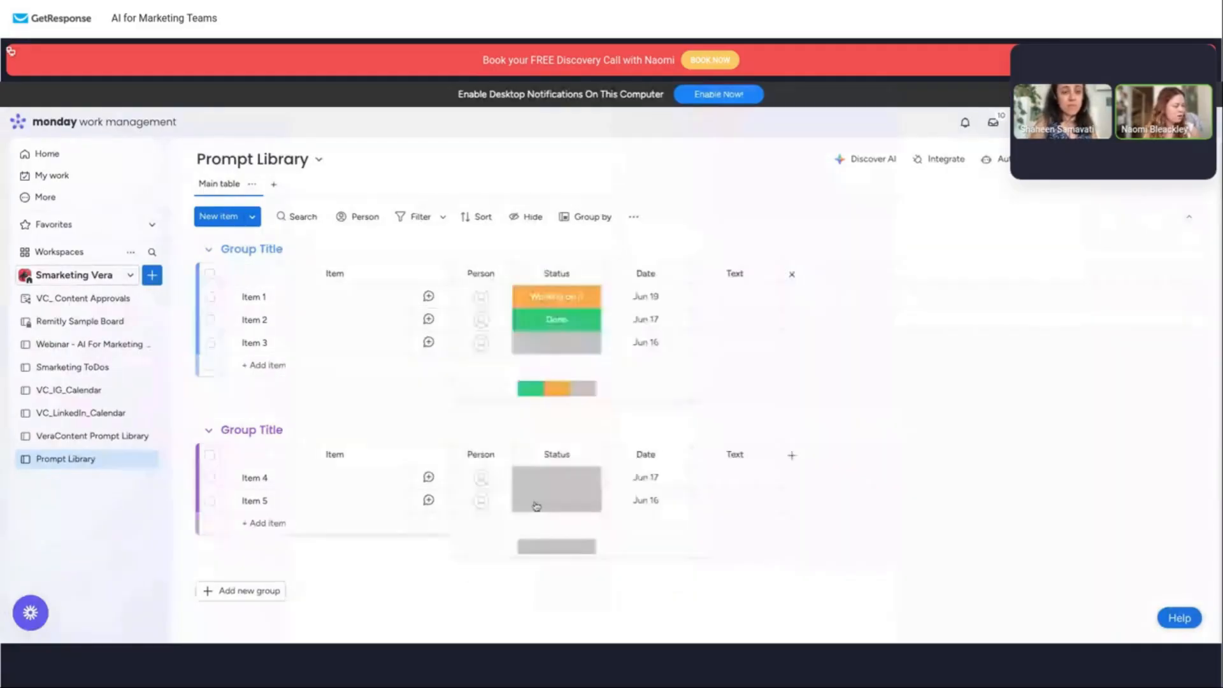
pyautogui.click(738, 275)
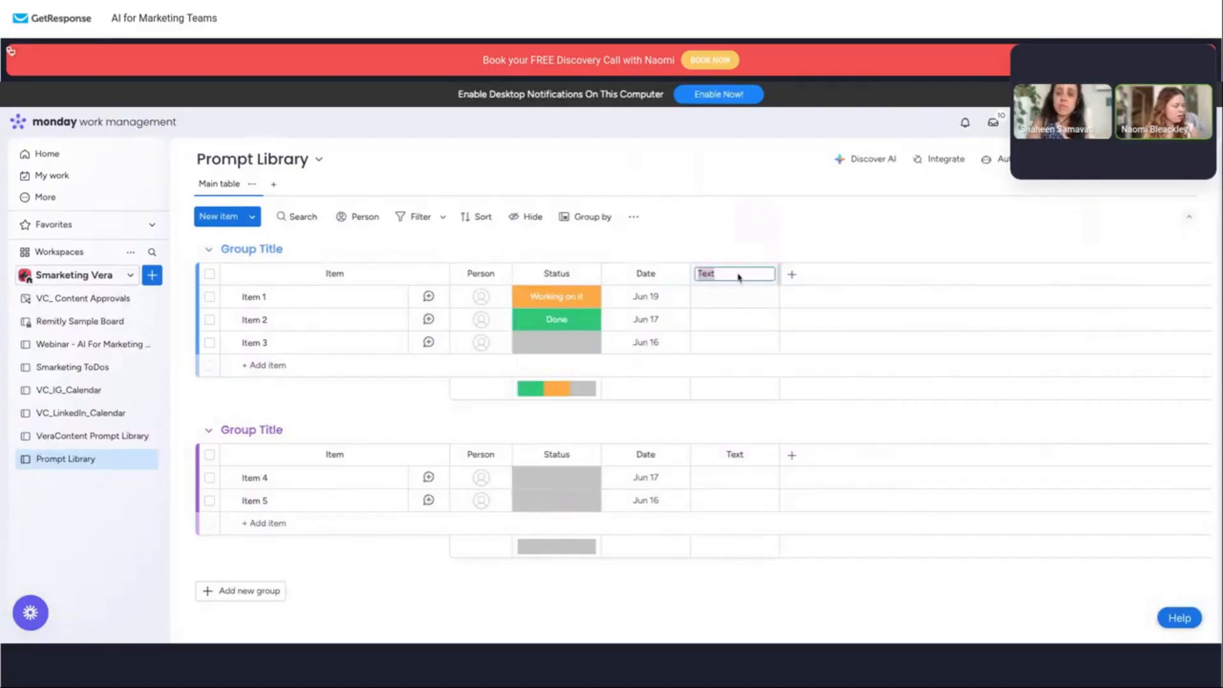
pyautogui.write('Descriptio')
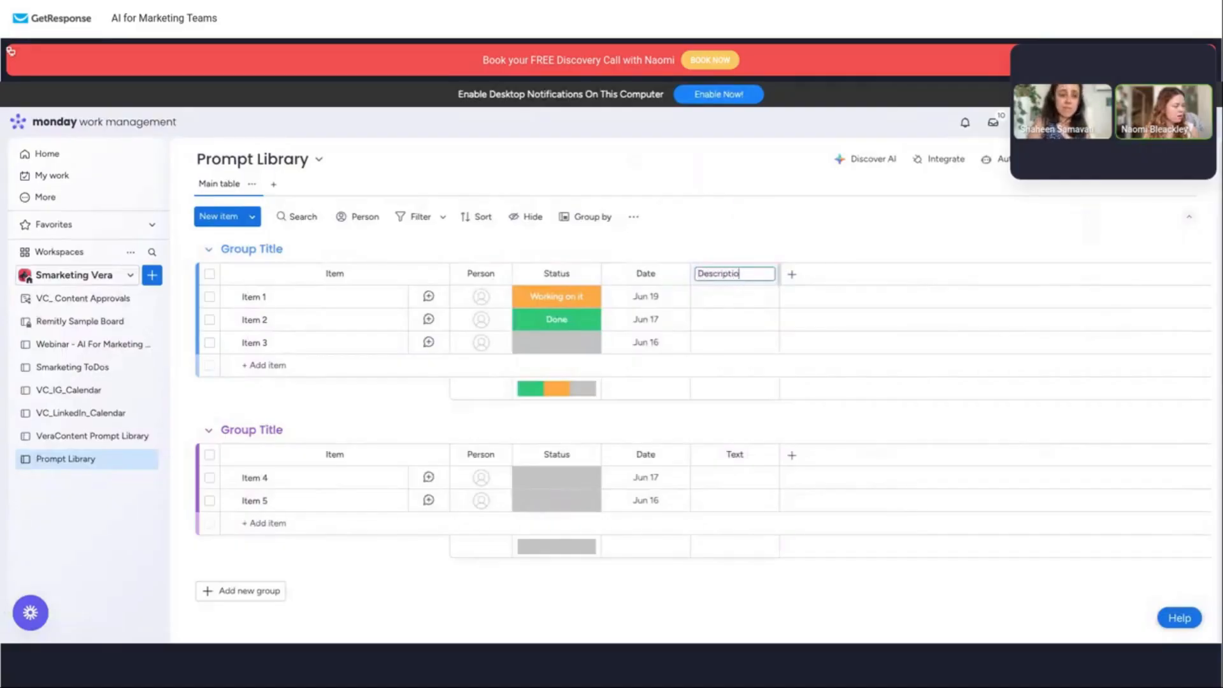
pyautogui.write('mn')
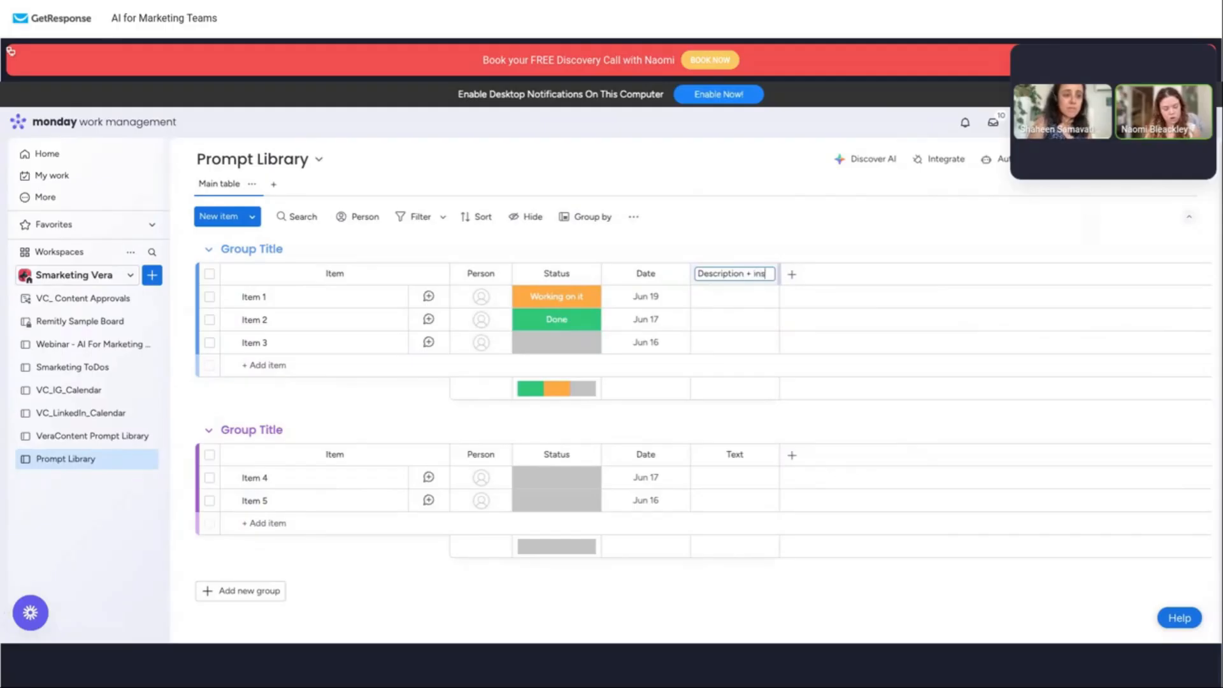
pyautogui.write(' + instructions')
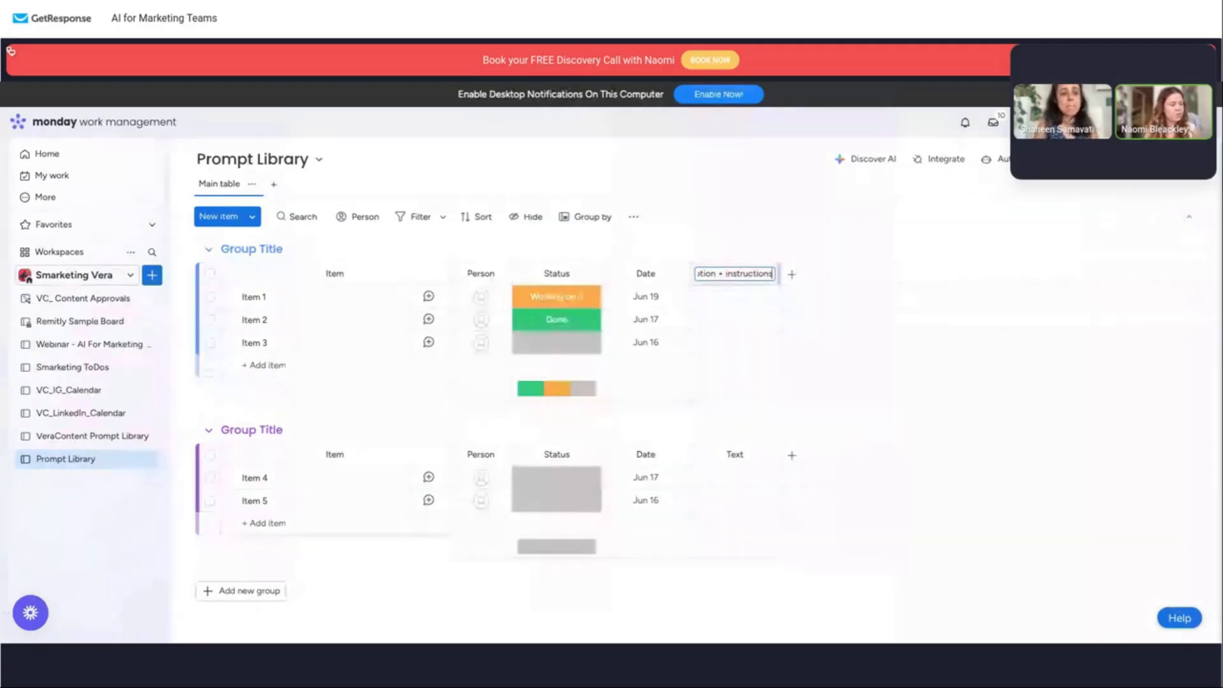
pyautogui.press('Return')
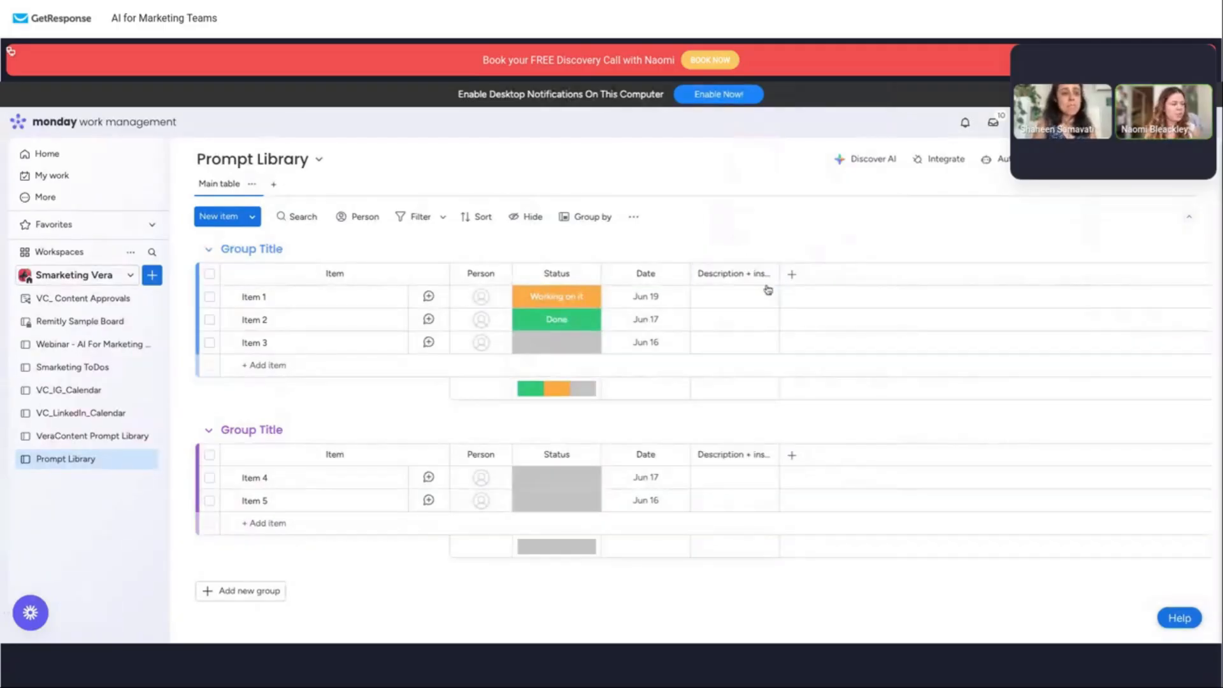
# Try out text entry in Item 1's "Description + instructions" cell and clear it.
pyautogui.click(720, 297)
pyautogui.write('gggt')
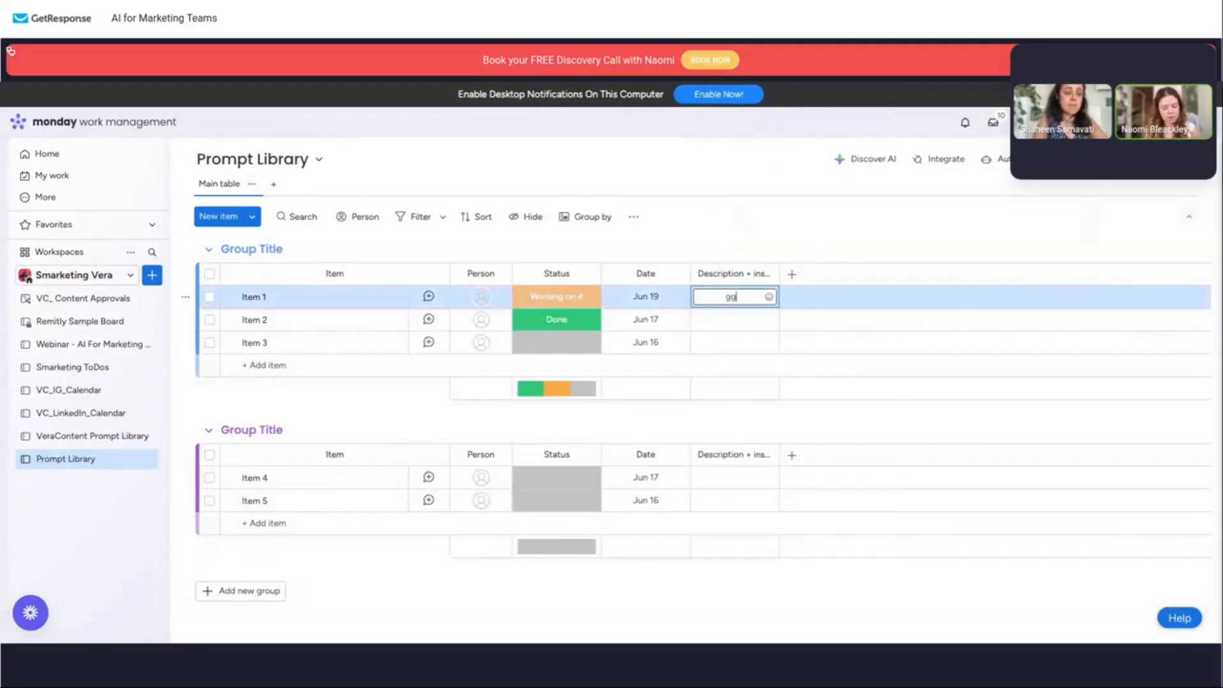
pyautogui.press('BackSpace')
pyautogui.press('BackSpace')
pyautogui.press('BackSpace')
pyautogui.press('BackSpace')
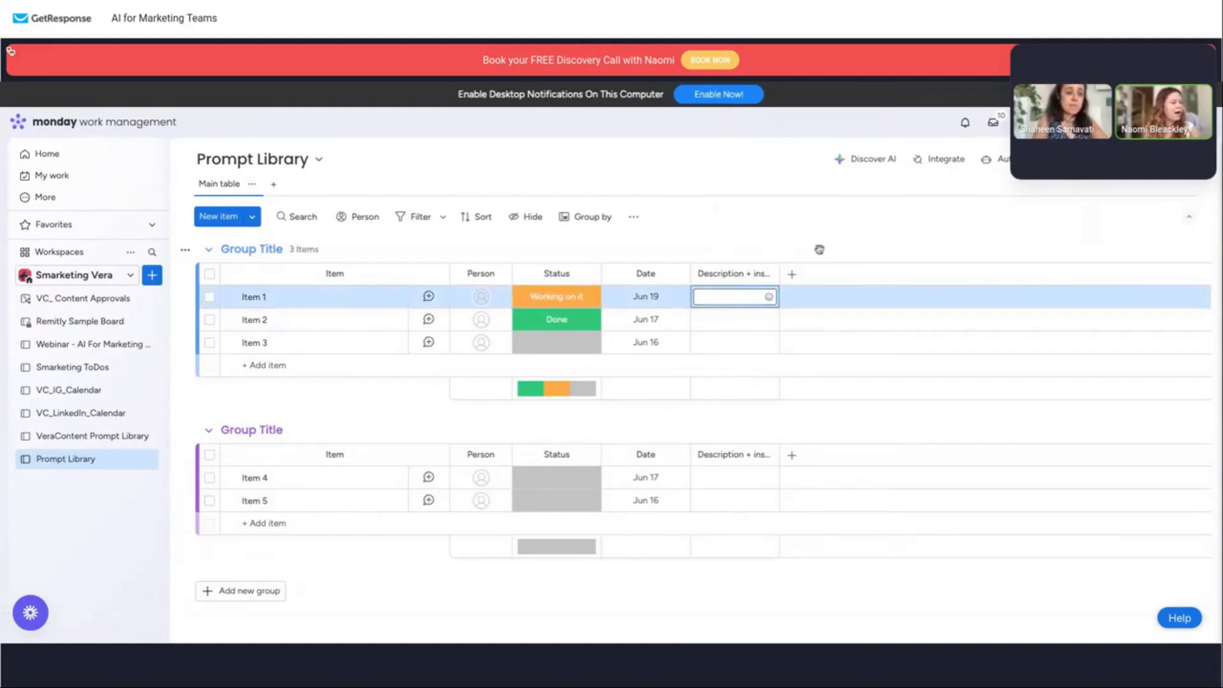
pyautogui.press('Return')
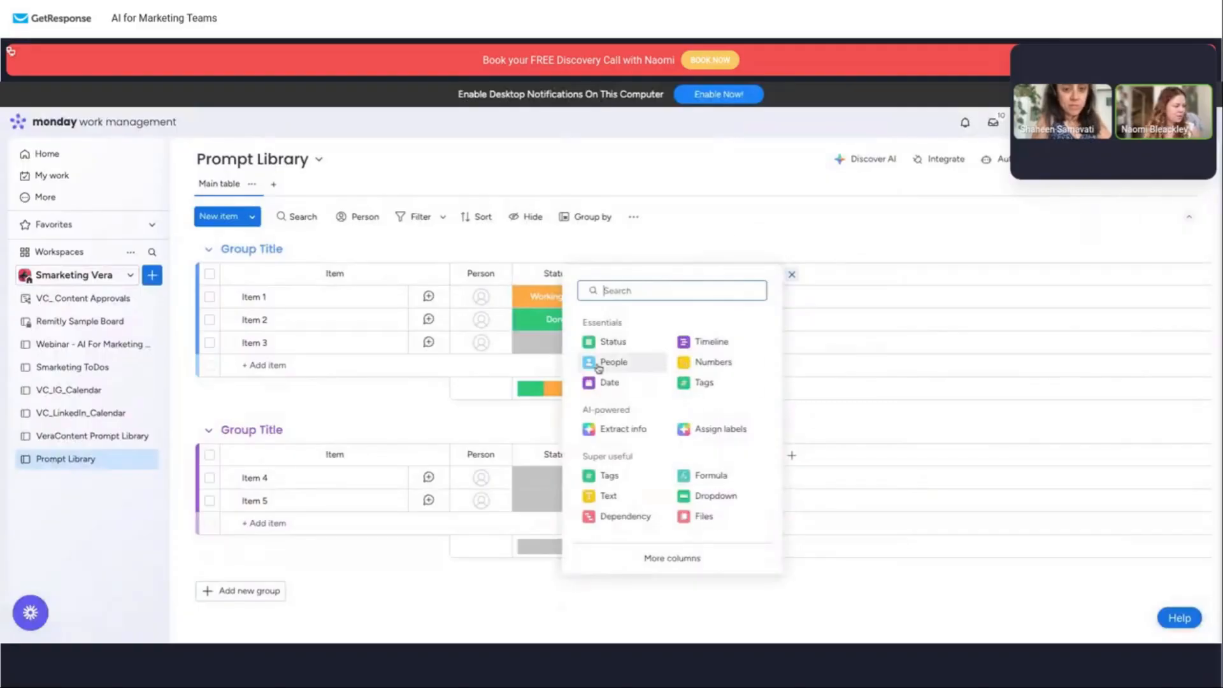
# Add a monday Doc column named Prompt and create a blank doc in it for Item 1.
pyautogui.click(681, 565)
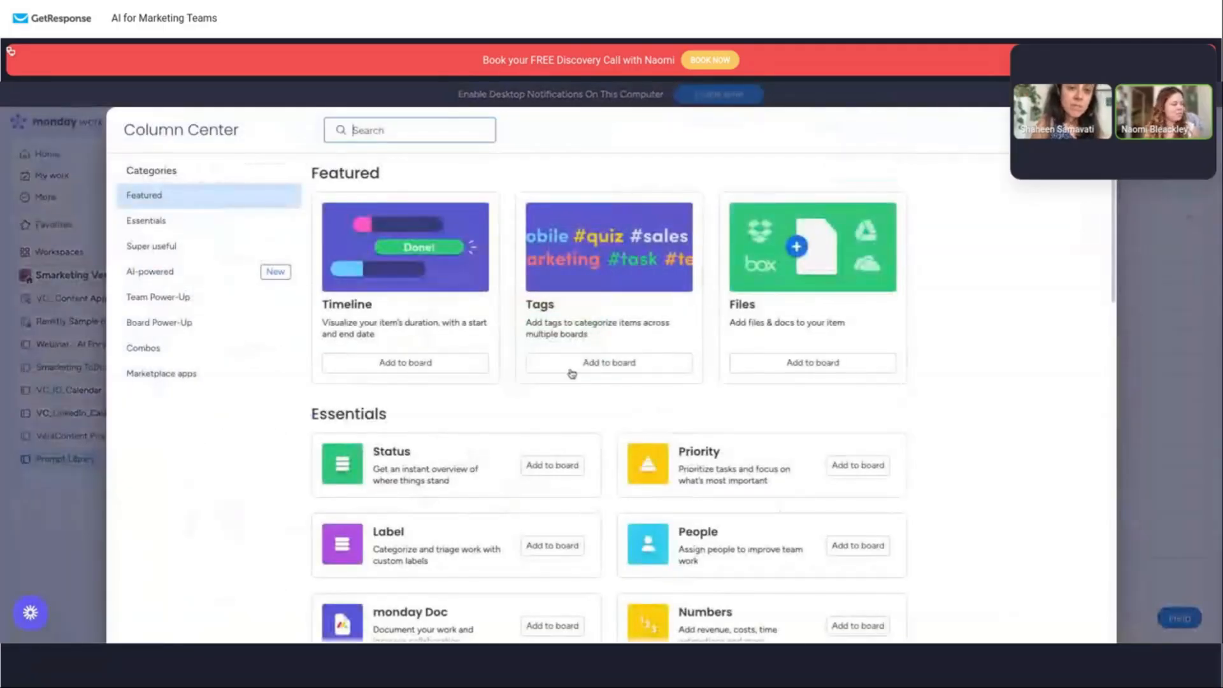
pyautogui.write('doc')
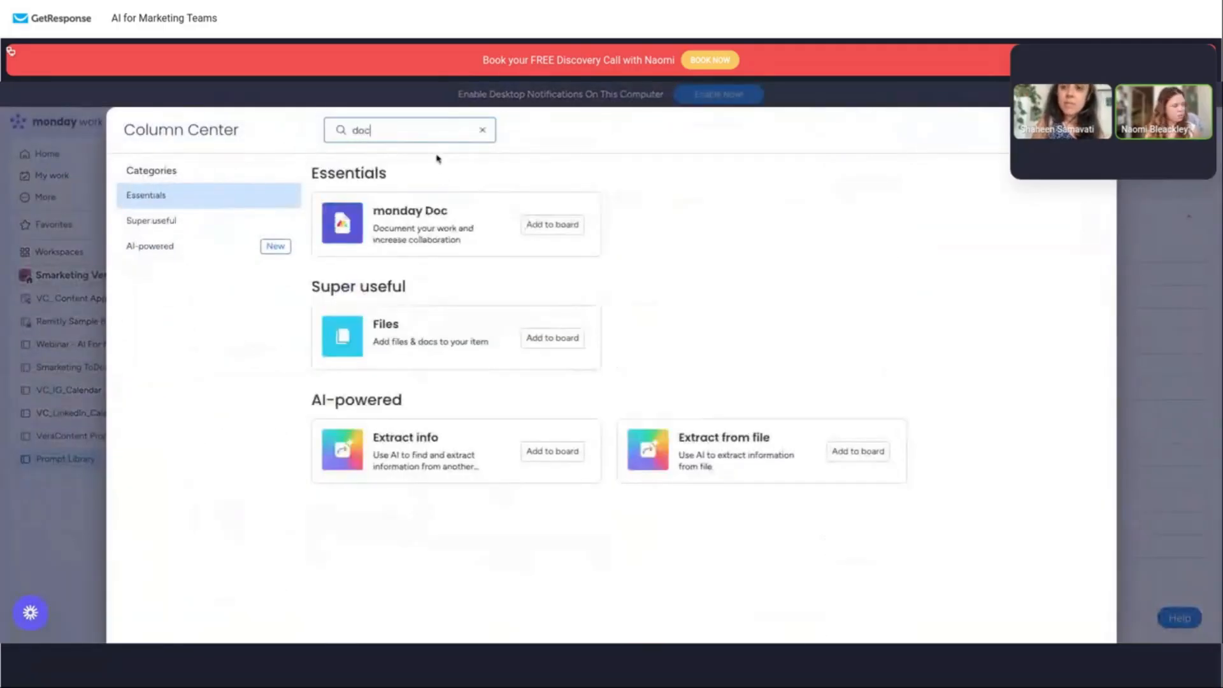
pyautogui.click(575, 225)
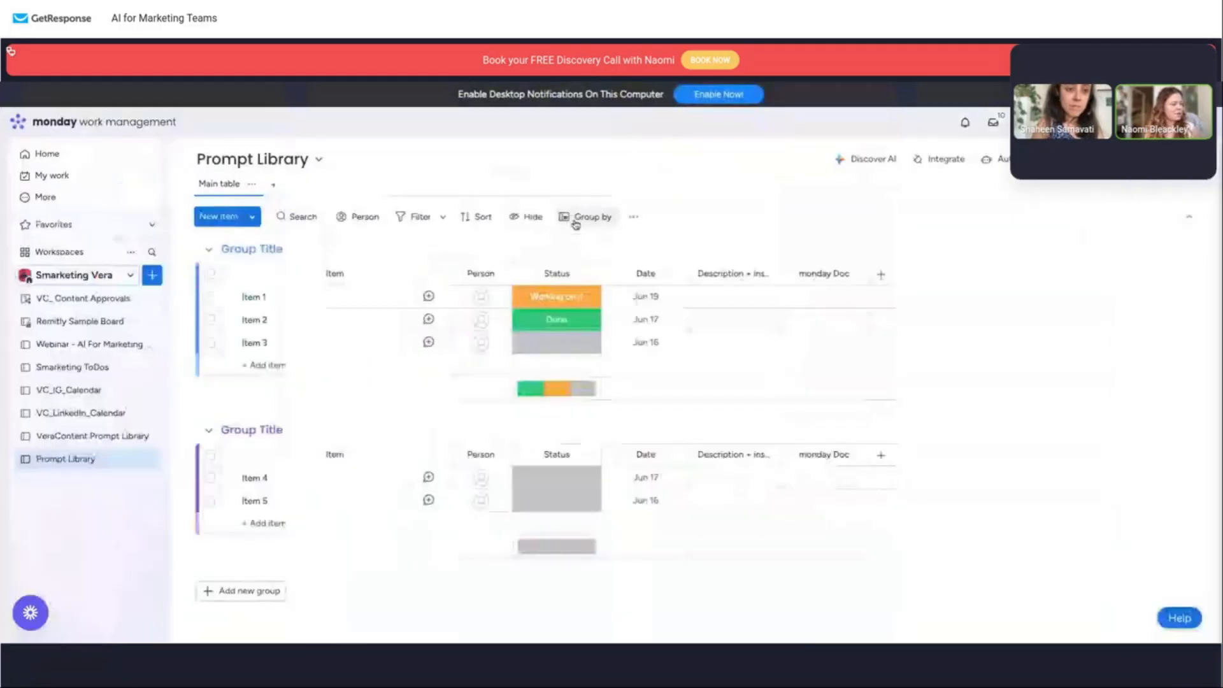
pyautogui.click(828, 274)
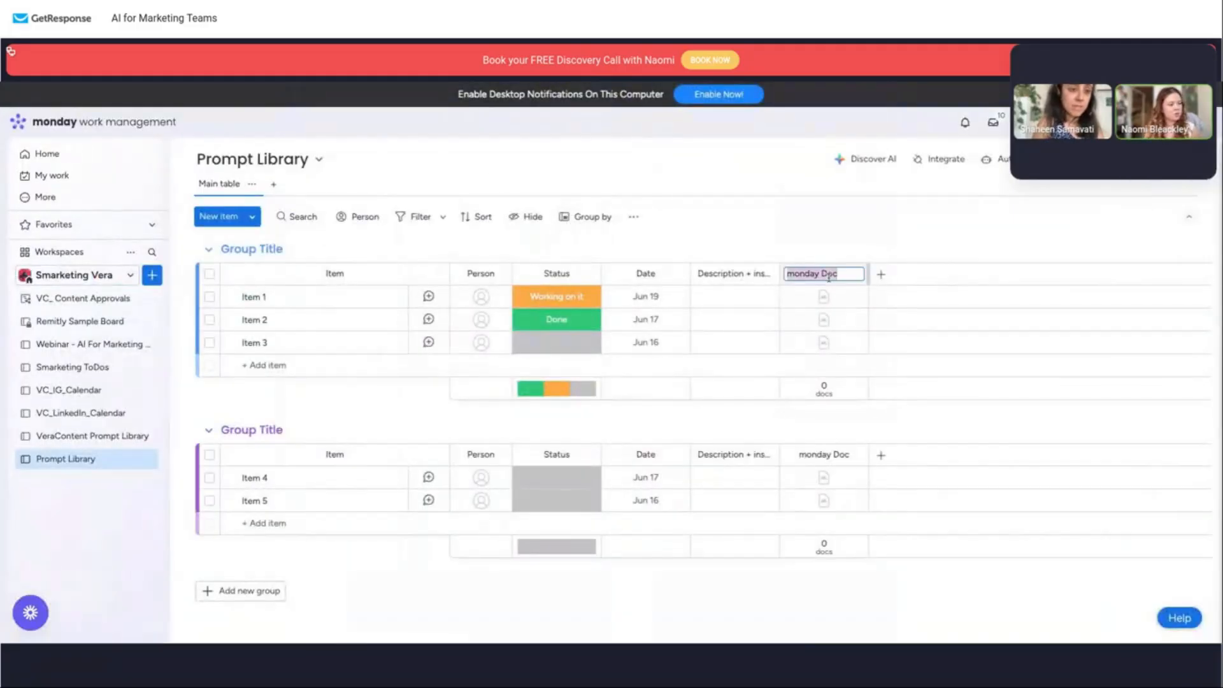
pyautogui.write('Prompt')
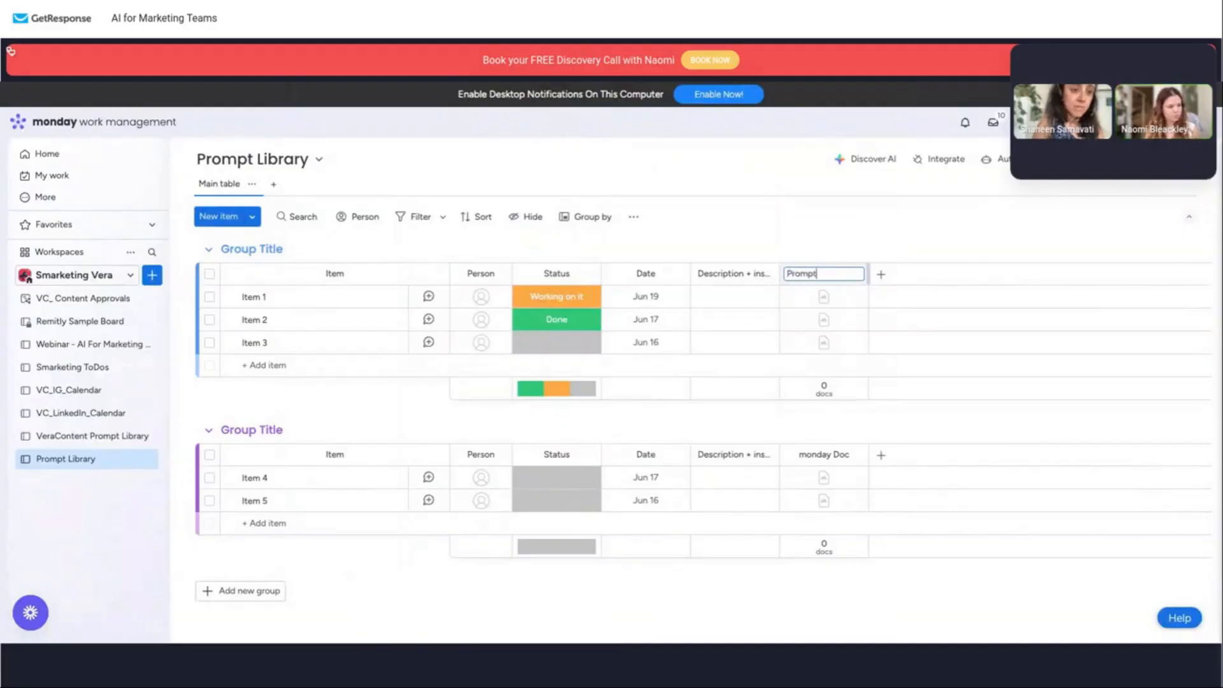
pyautogui.press('Return')
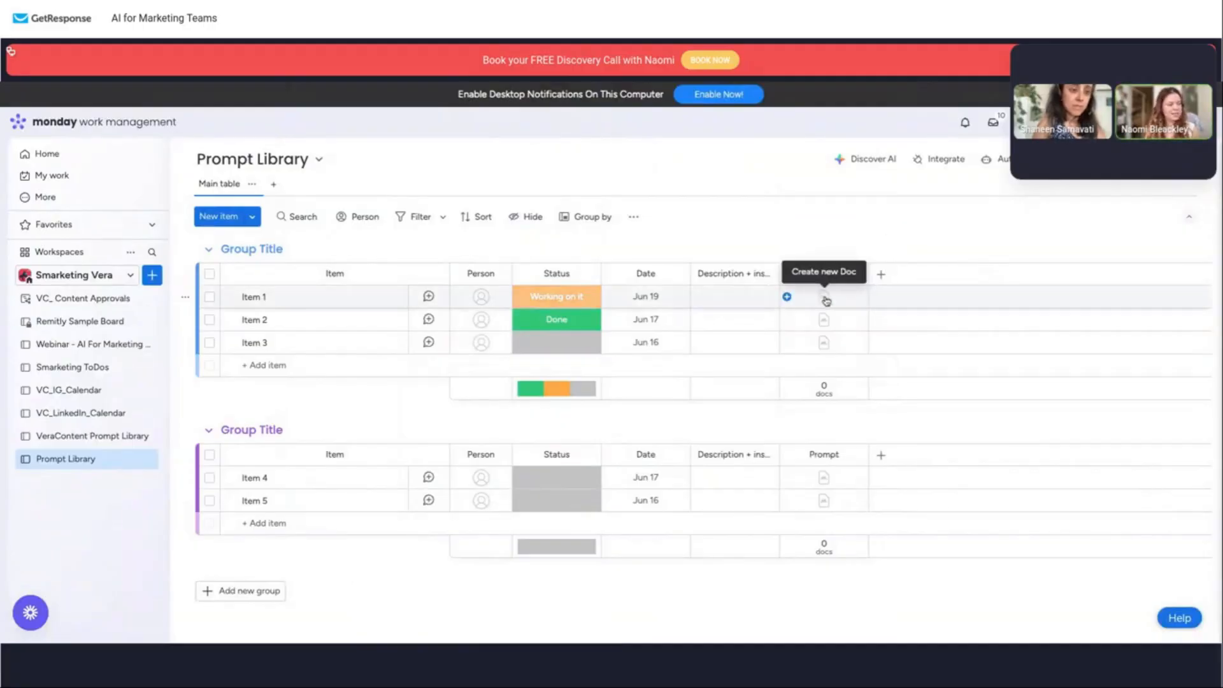
pyautogui.click(827, 301)
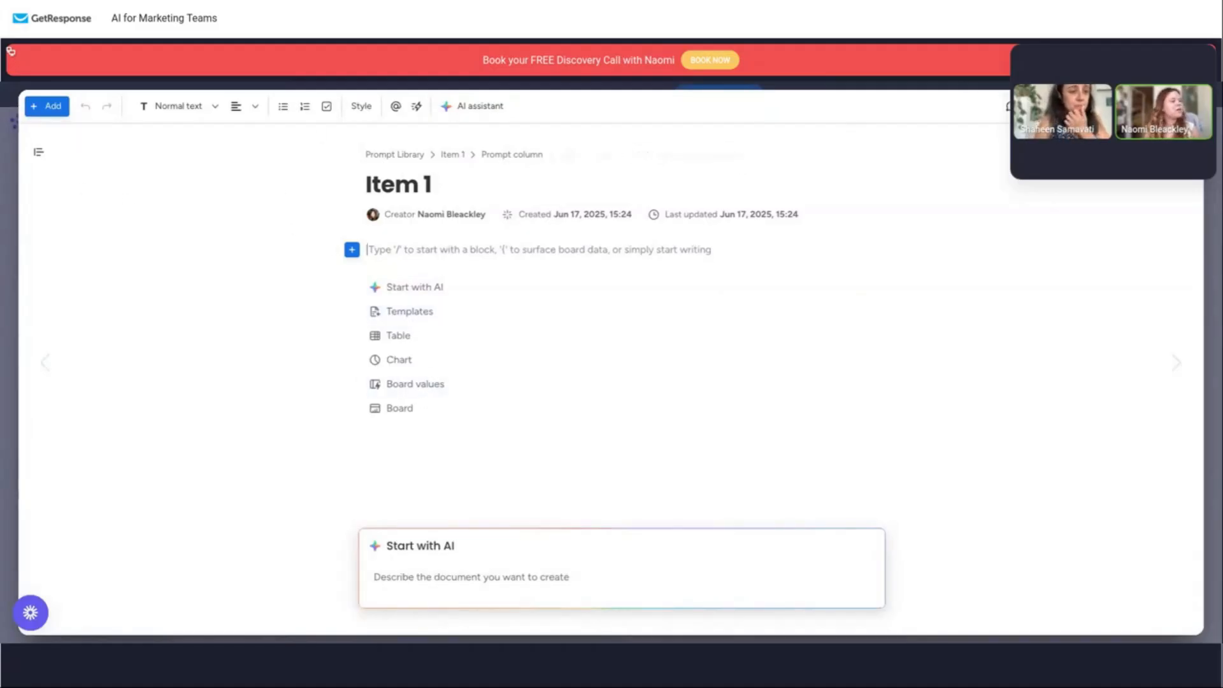
pyautogui.press('Escape')
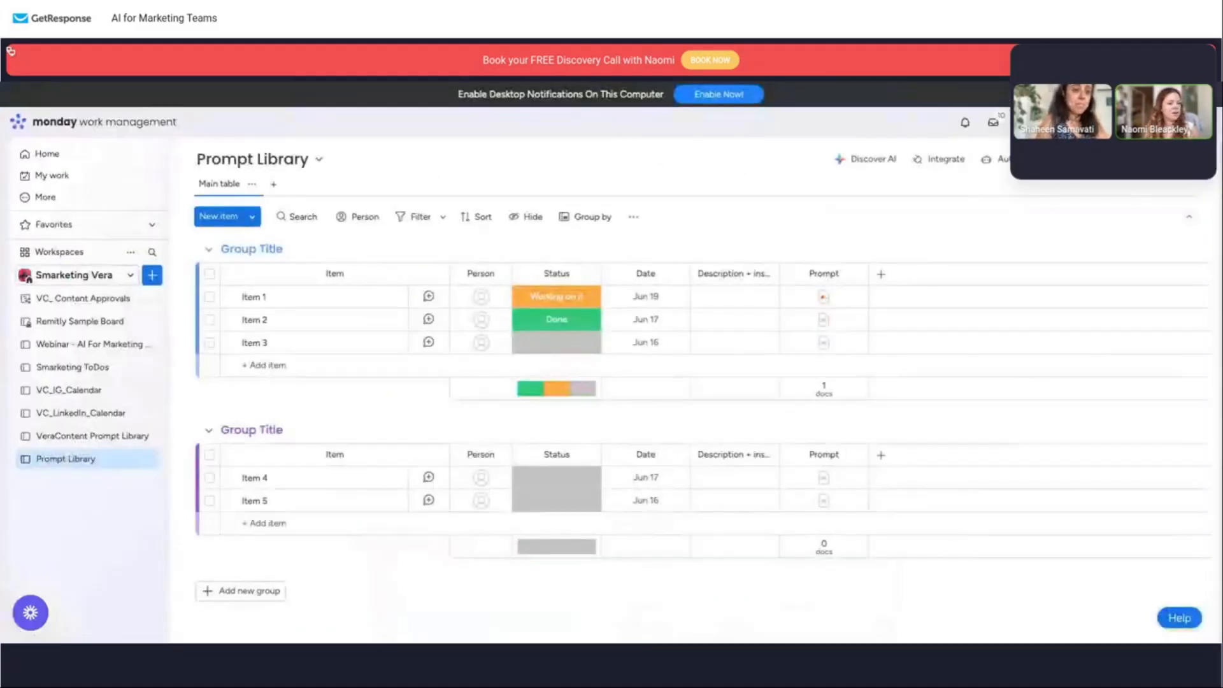
# Open the VeraContent Prompt Library board and examine the "Best tool to use" label options of the Client Brief Analyzer item.
pyautogui.click(95, 438)
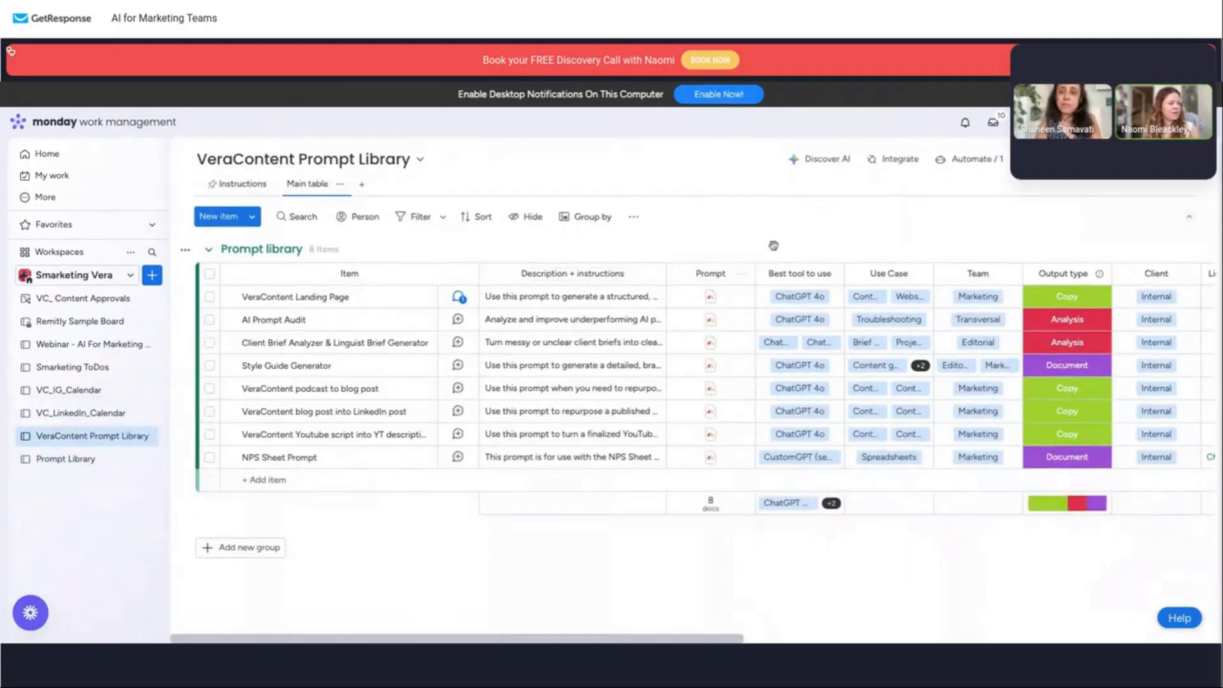
pyautogui.hscroll(3, 790, 238)
pyautogui.hscroll(3, 801, 235)
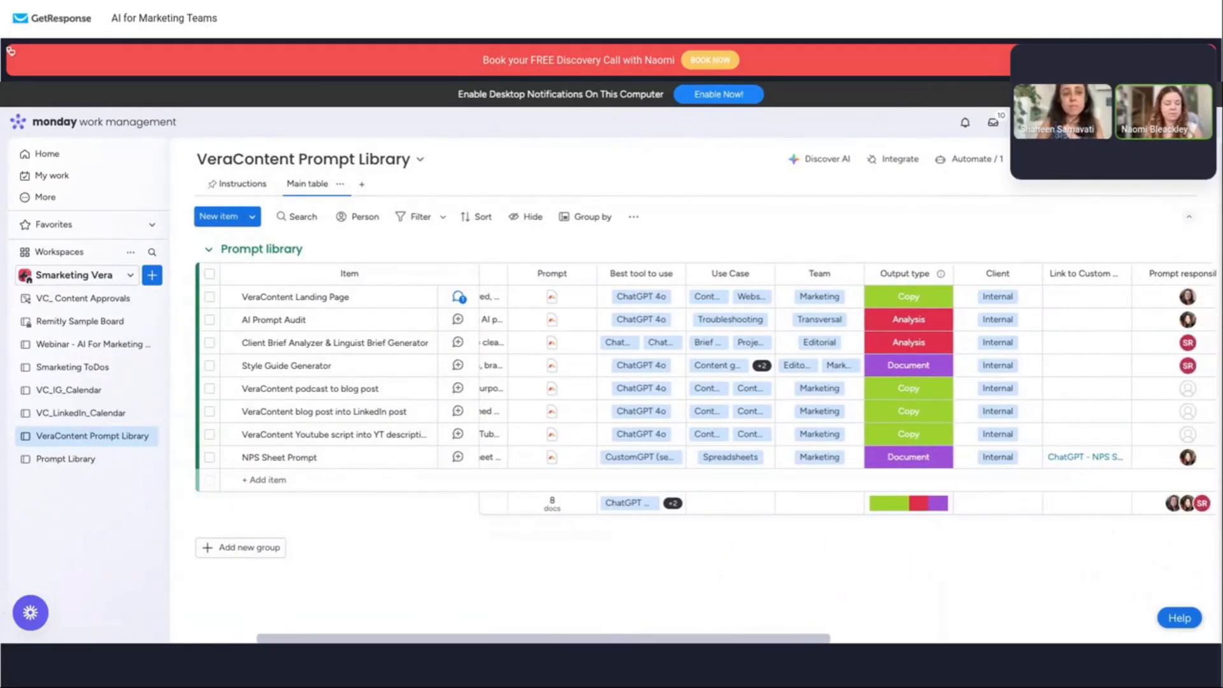
pyautogui.moveTo(446, 383); pyautogui.dragTo(528, 322)
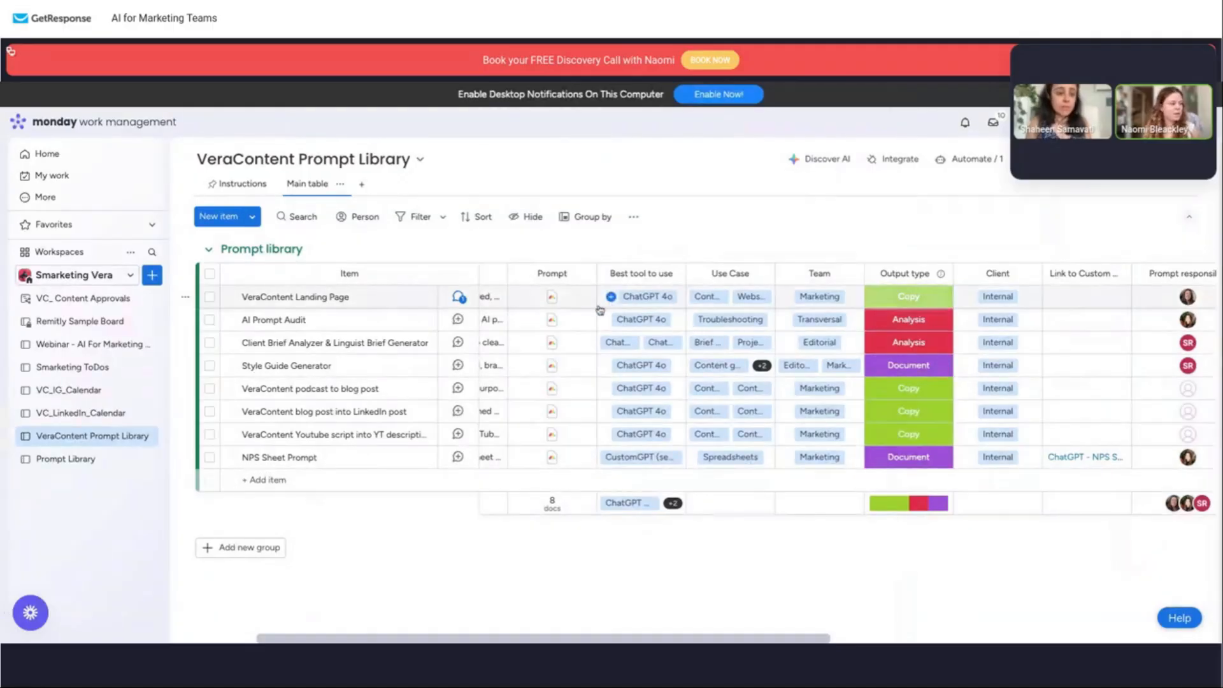
pyautogui.click(677, 345)
pyautogui.scroll(-2, 619, 475)
pyautogui.scroll(2, 621, 446)
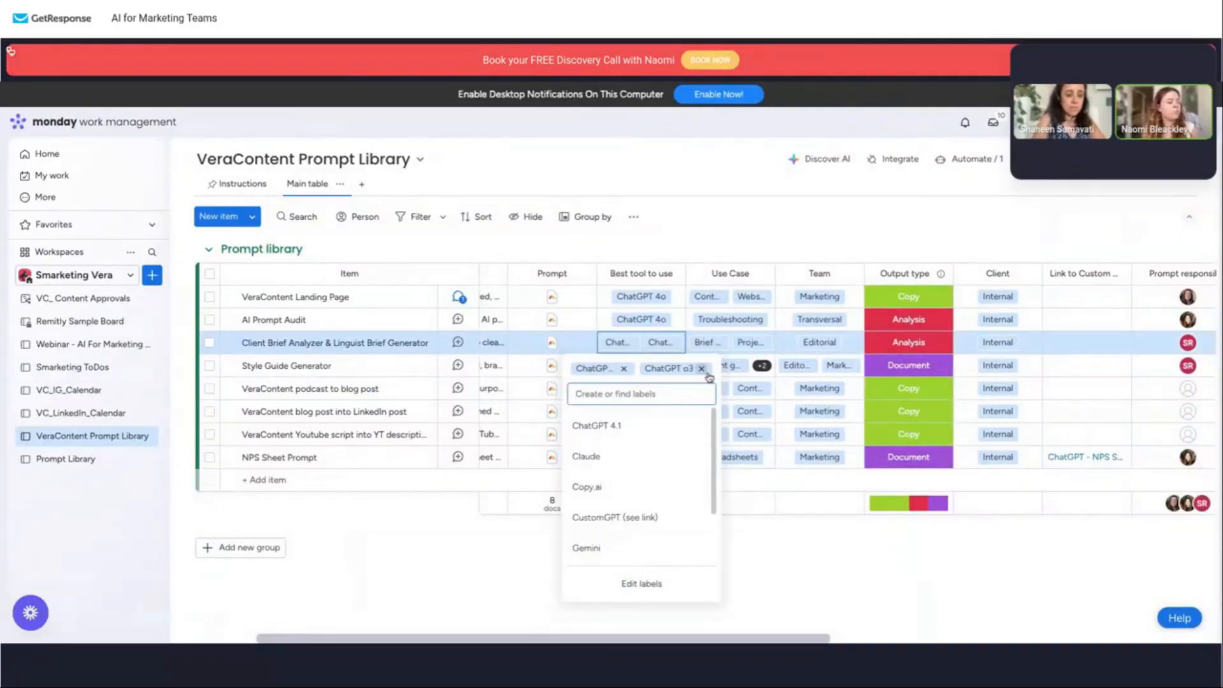
pyautogui.click(491, 571)
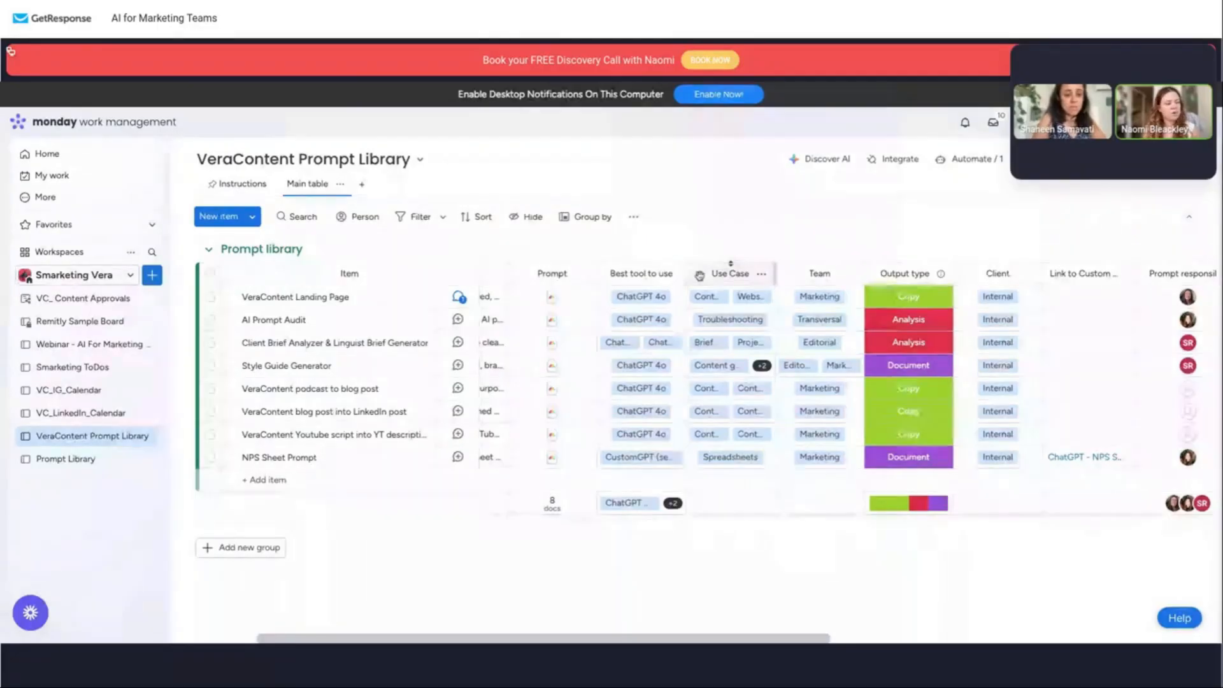
# Examine the full list of Use Case label options for the VeraContent Landing Page item.
pyautogui.click(719, 302)
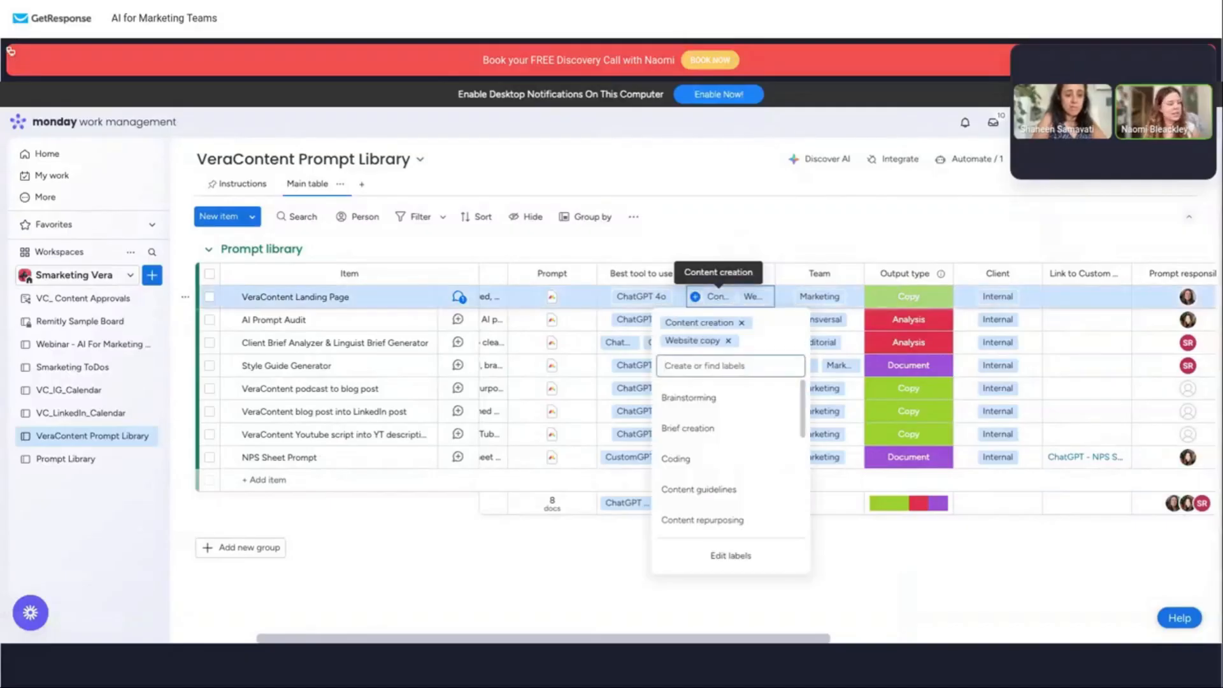
pyautogui.scroll(-1, 752, 441)
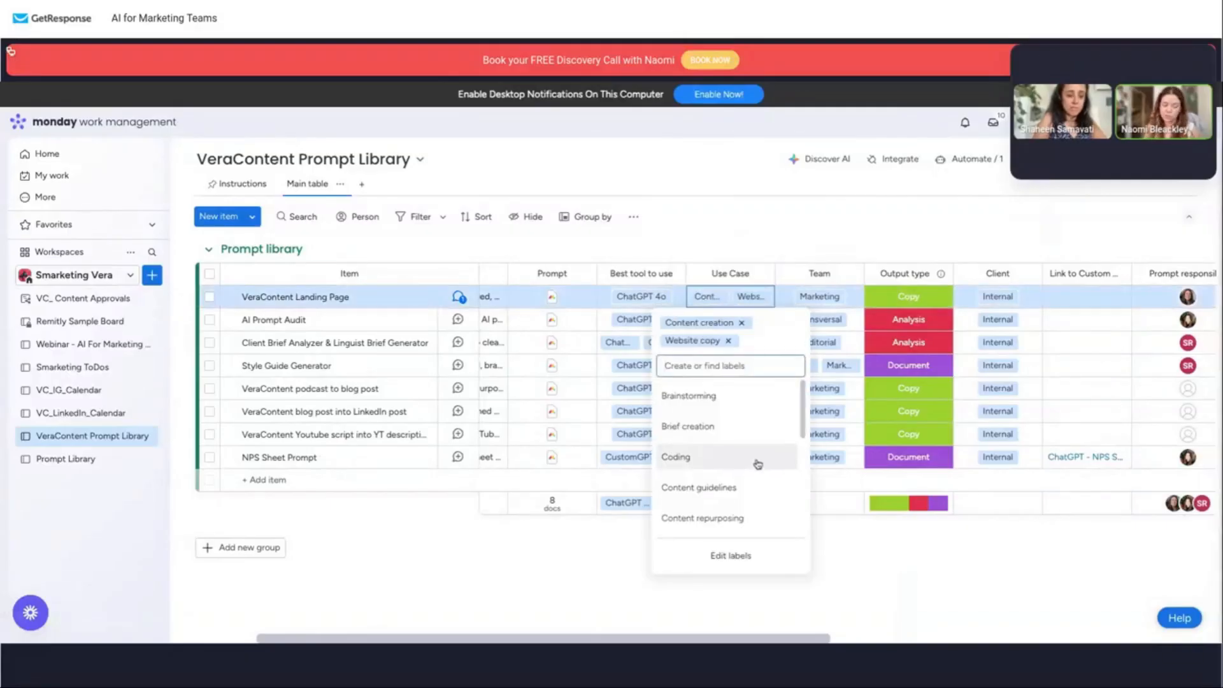
pyautogui.scroll(-1, 751, 441)
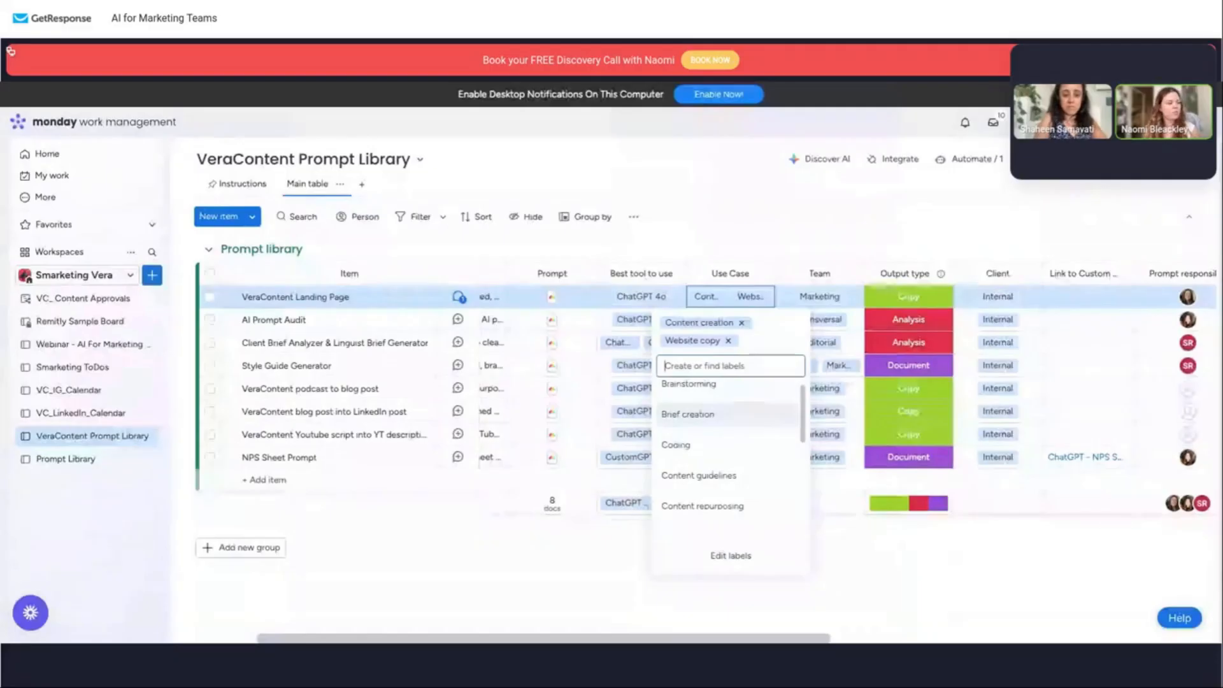
pyautogui.scroll(-1, 716, 433)
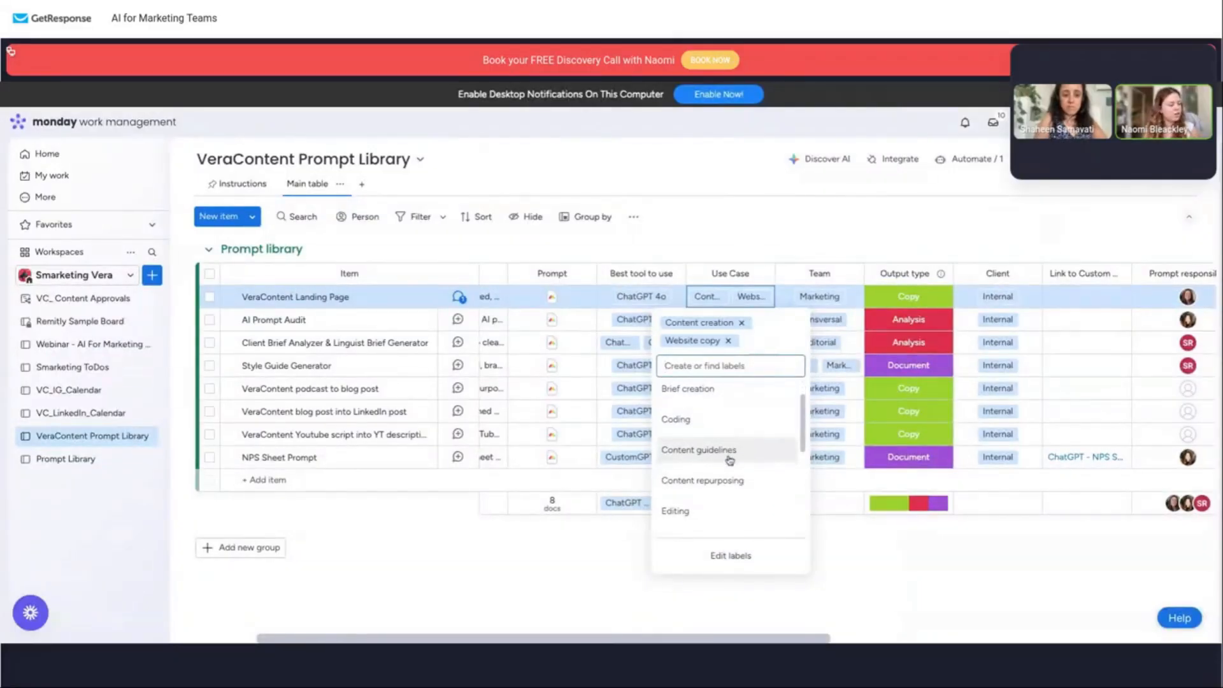
pyautogui.scroll(-2, 731, 454)
pyautogui.scroll(-3, 733, 446)
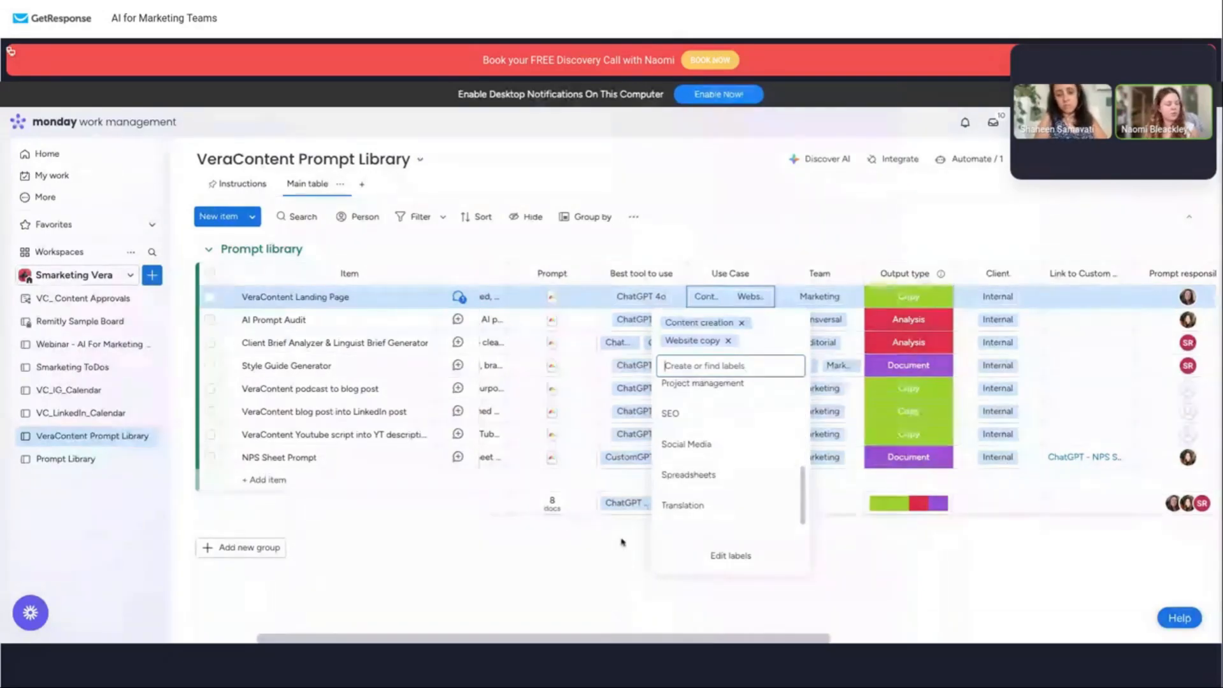
pyautogui.scroll(-1, 738, 412)
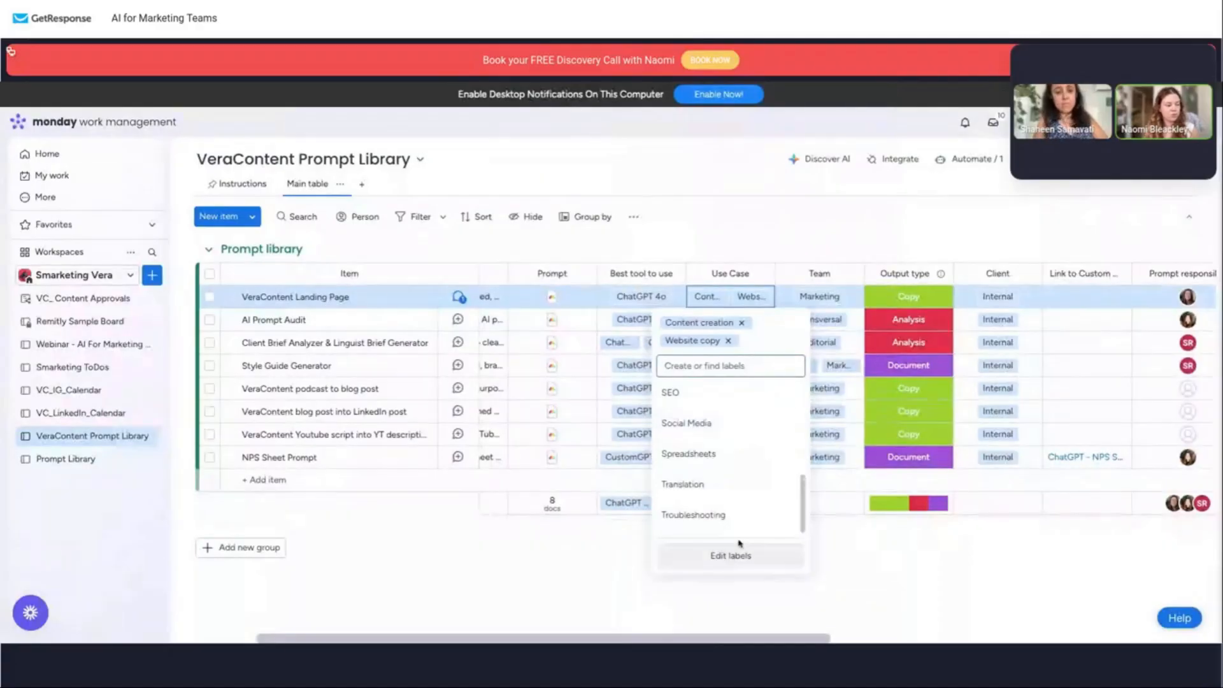
pyautogui.click(613, 570)
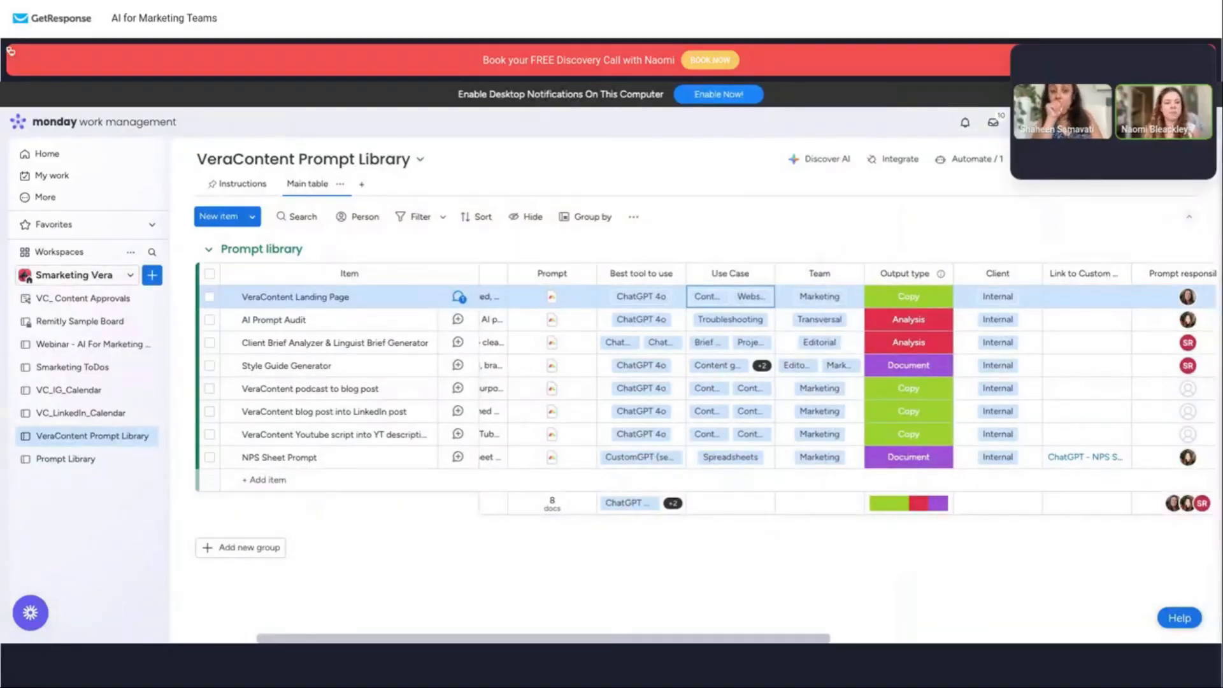
# Examine the Team and Output type label options of the VeraContent Landing Page item.
pyautogui.click(848, 299)
pyautogui.scroll(-3, 822, 458)
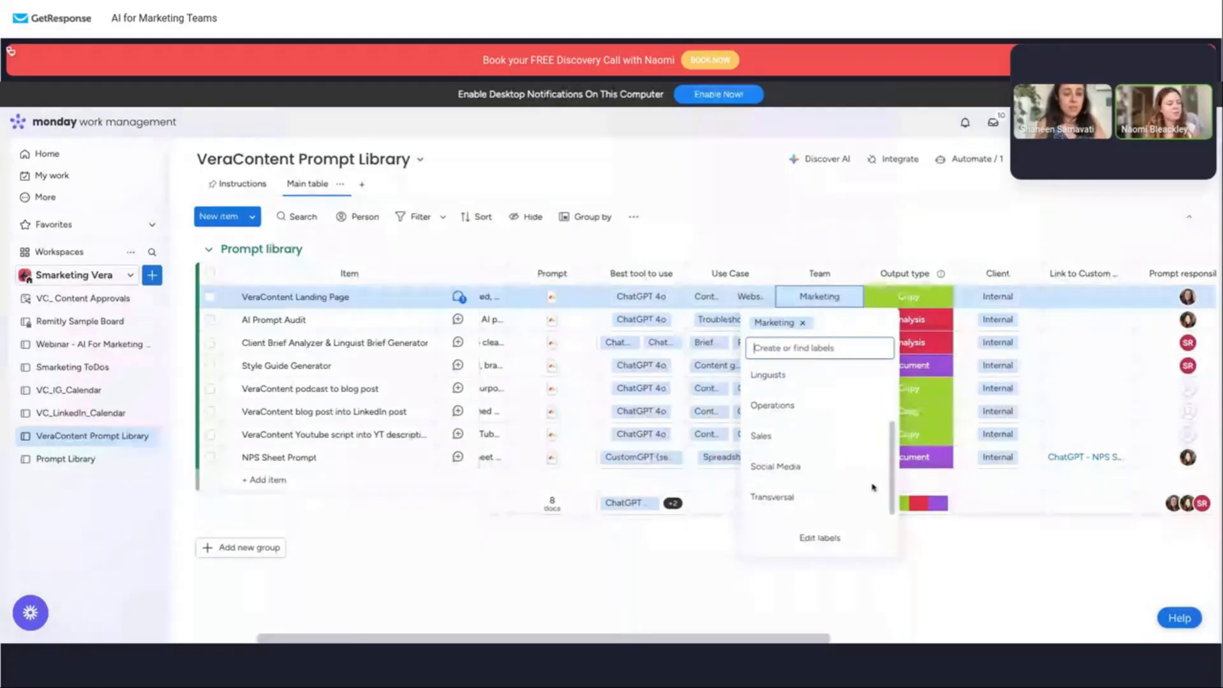
pyautogui.click(755, 597)
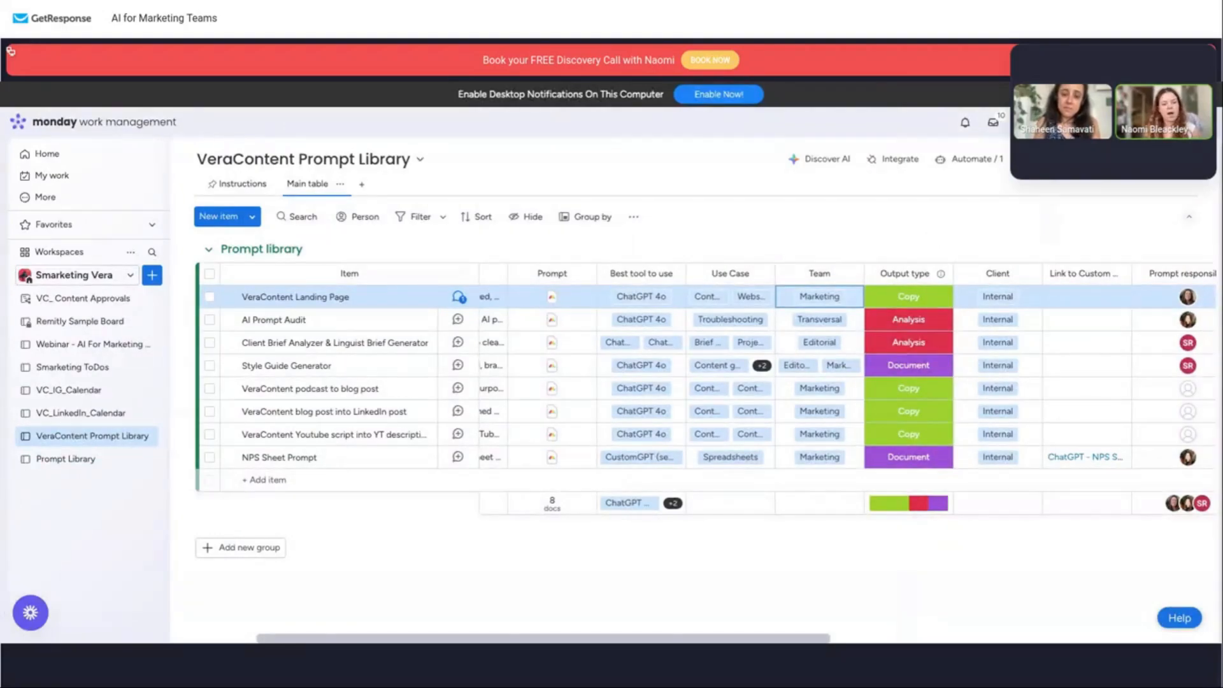
pyautogui.click(912, 297)
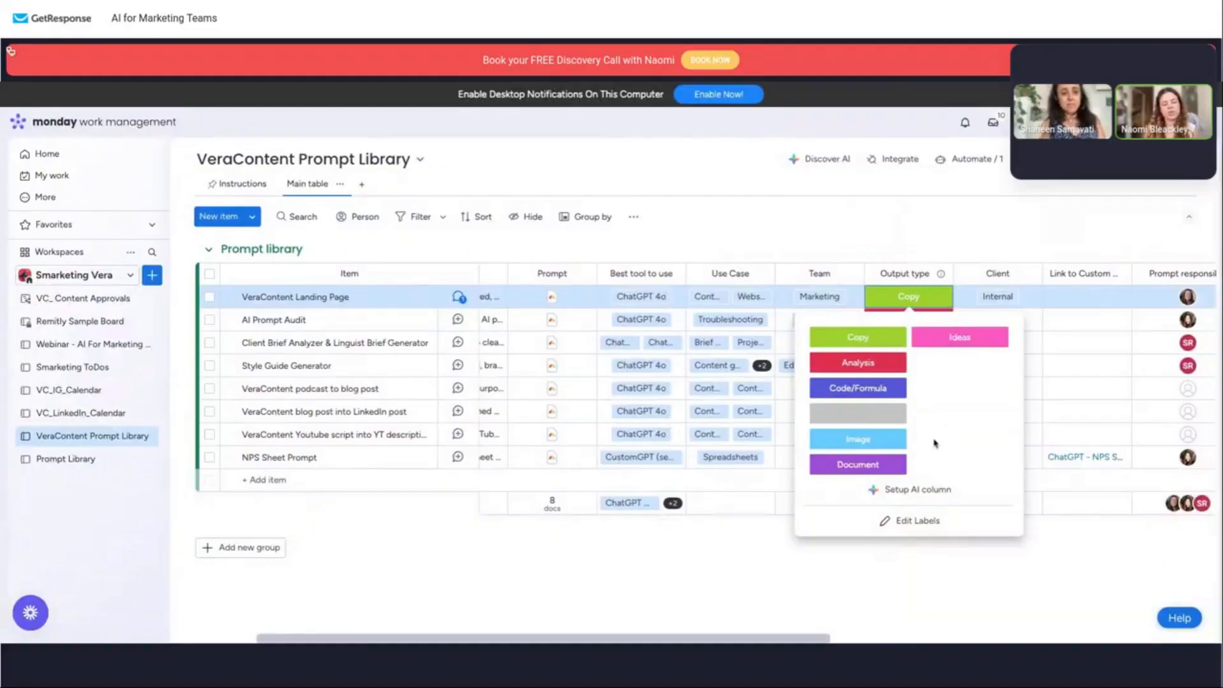
pyautogui.click(959, 566)
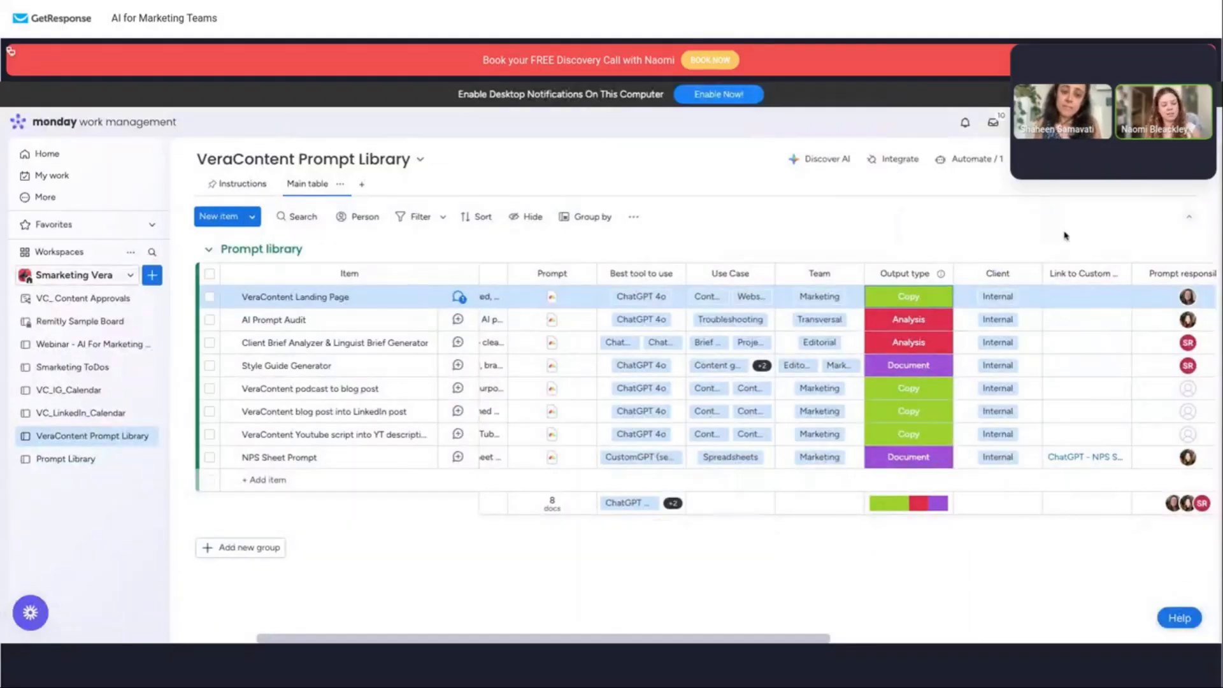
# Widen the Link to Custom GPT column to show its full title and place it after Prompt responsible.
pyautogui.hscroll(1, 1045, 255)
pyautogui.hscroll(1, 1065, 236)
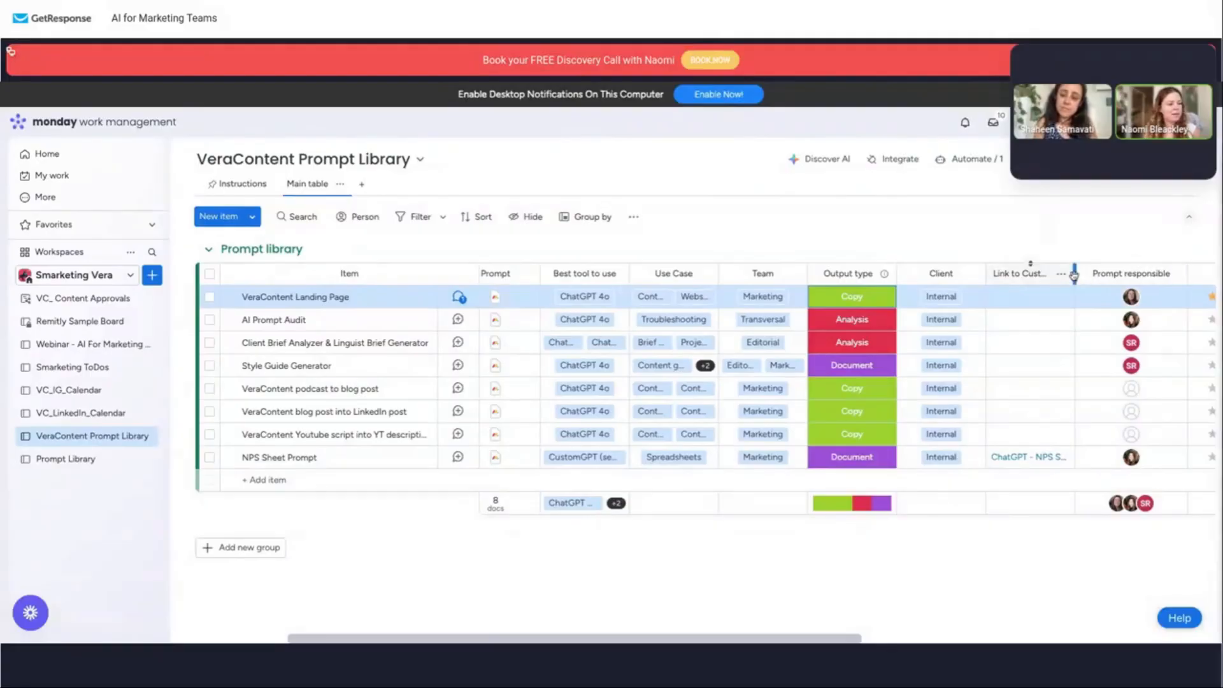
pyautogui.moveTo(1074, 275); pyautogui.dragTo(1117, 275)
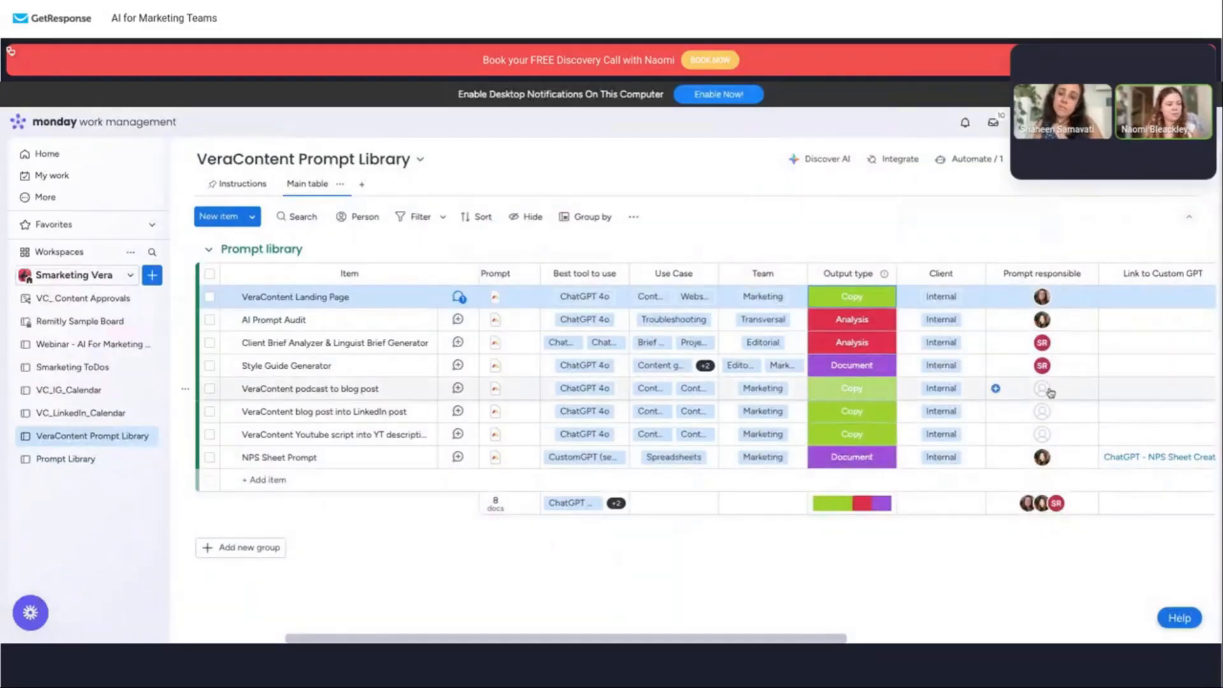
# Assign a prompt responsible to the "VeraContent podcast to blog post" item and rate the AI Prompt Audit item four stars.
pyautogui.click(1049, 390)
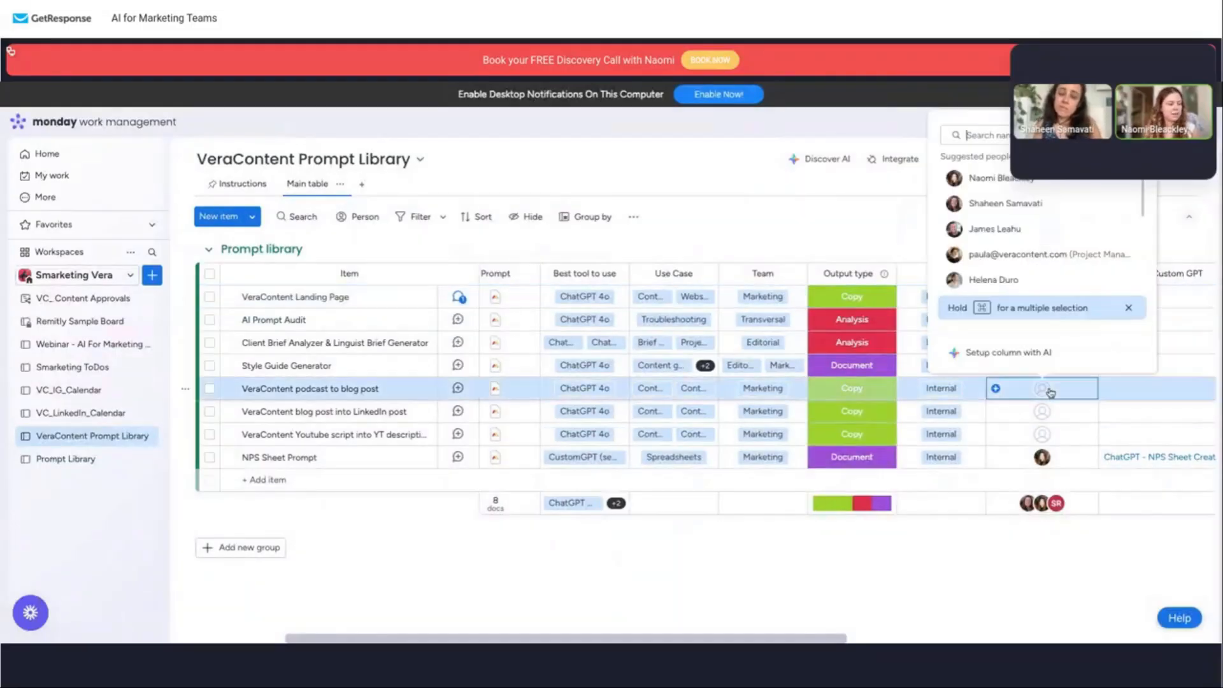
pyautogui.click(997, 178)
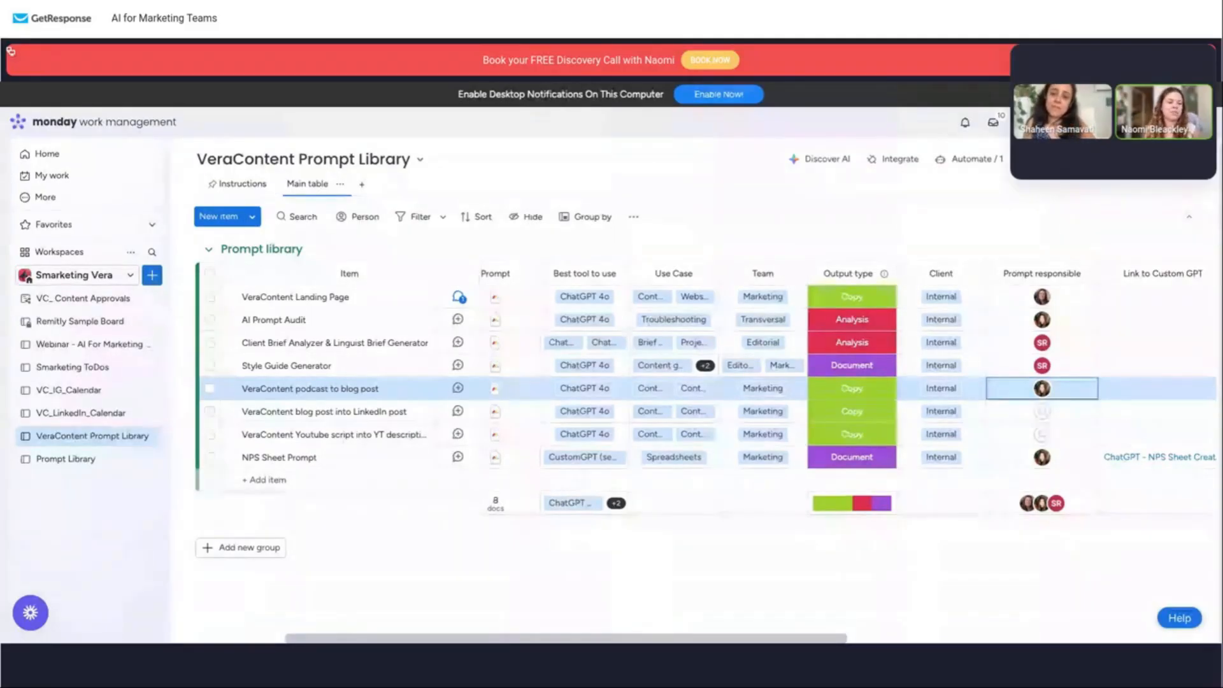
pyautogui.hscroll(5, 1024, 273)
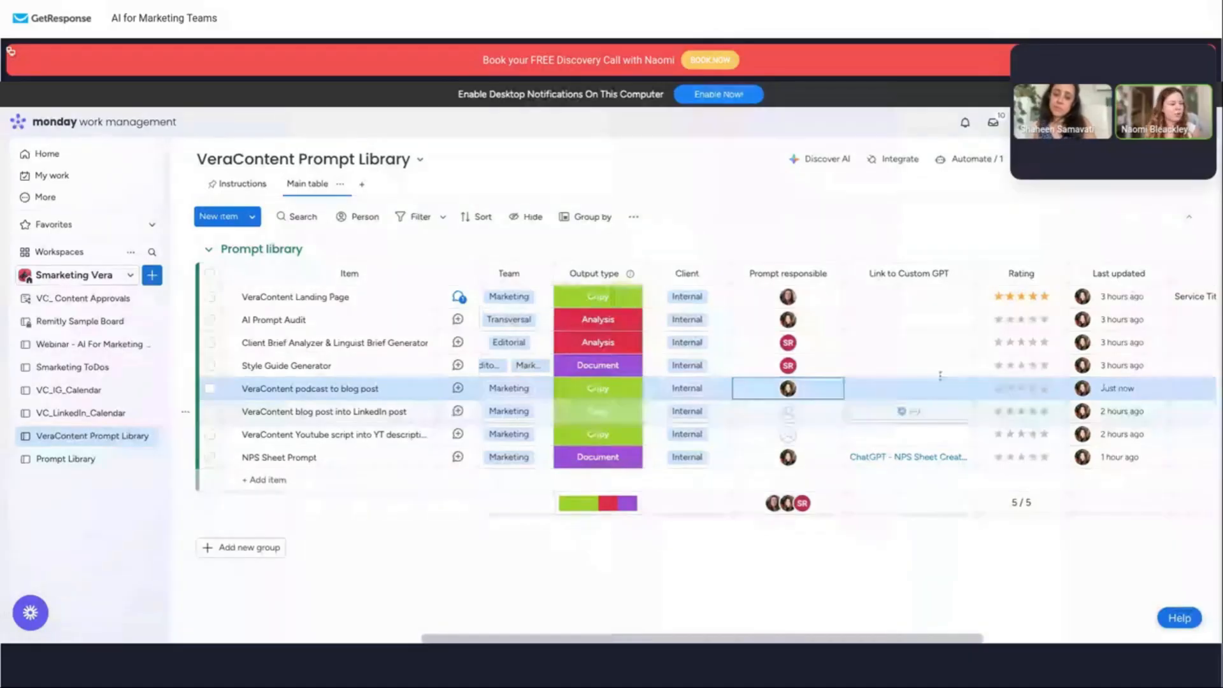
pyautogui.click(1033, 320)
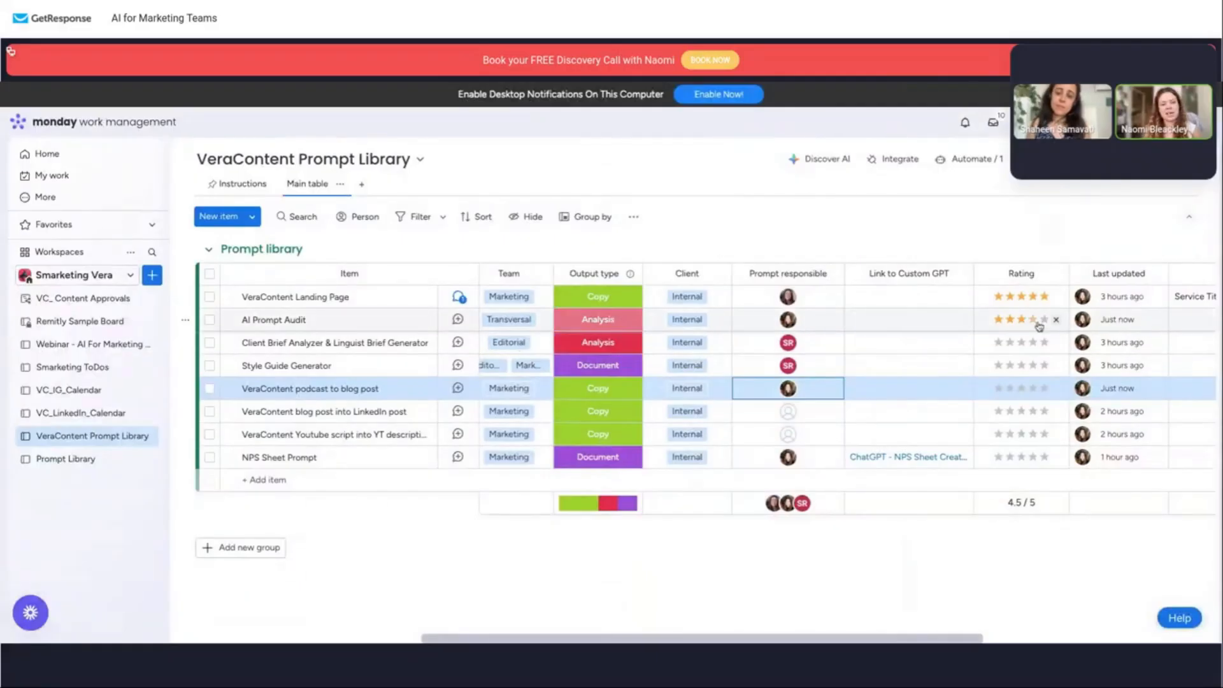
# Examine the updates and files of the VeraContent Landing Page item, including its update editor, and close the item.
pyautogui.hscroll(-1, 1046, 314)
pyautogui.hscroll(-10, 920, 323)
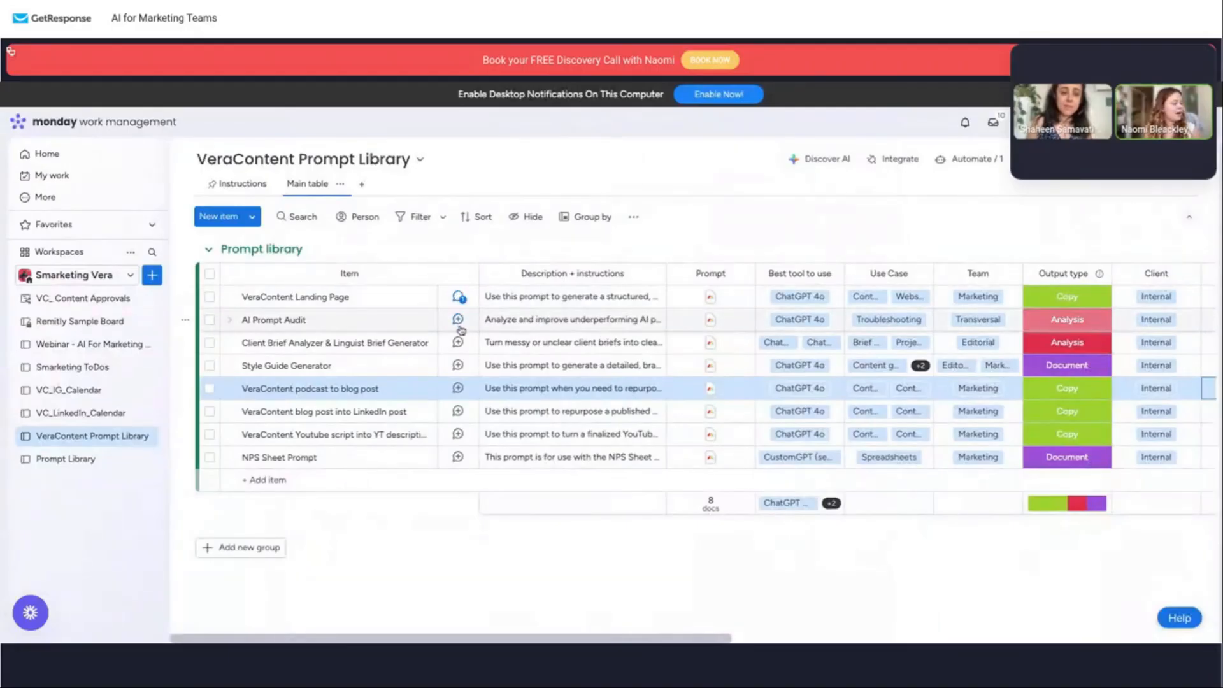
pyautogui.click(458, 297)
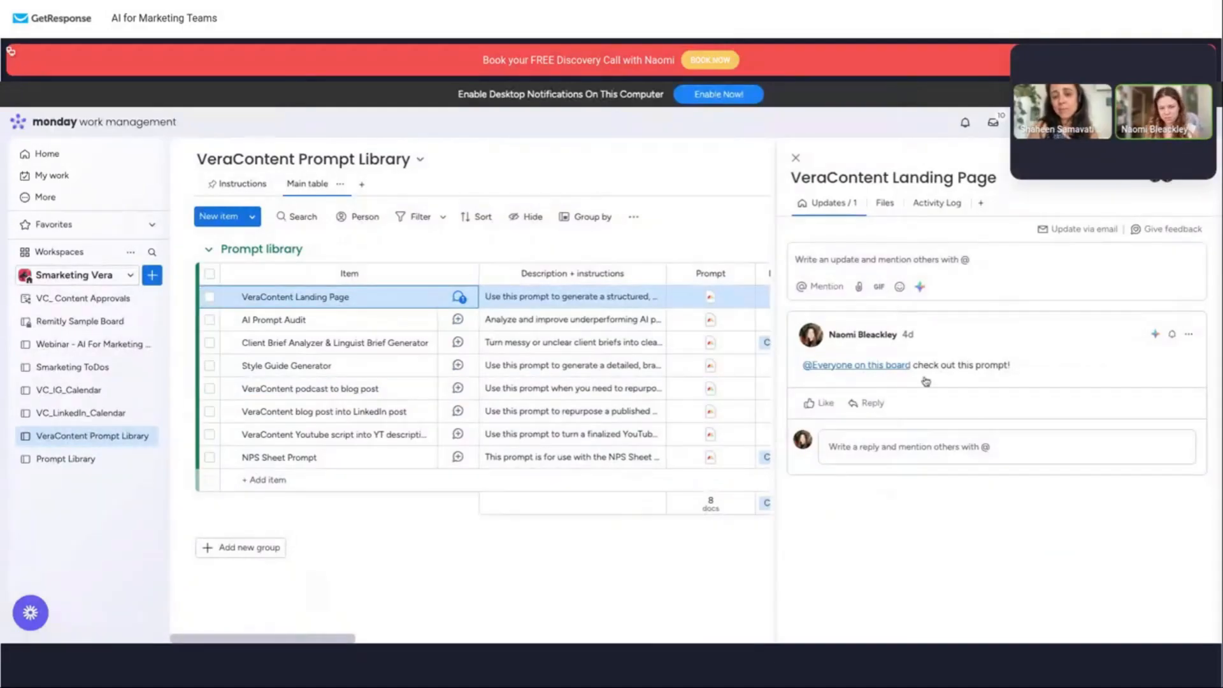
pyautogui.moveTo(1017, 367); pyautogui.dragTo(798, 365)
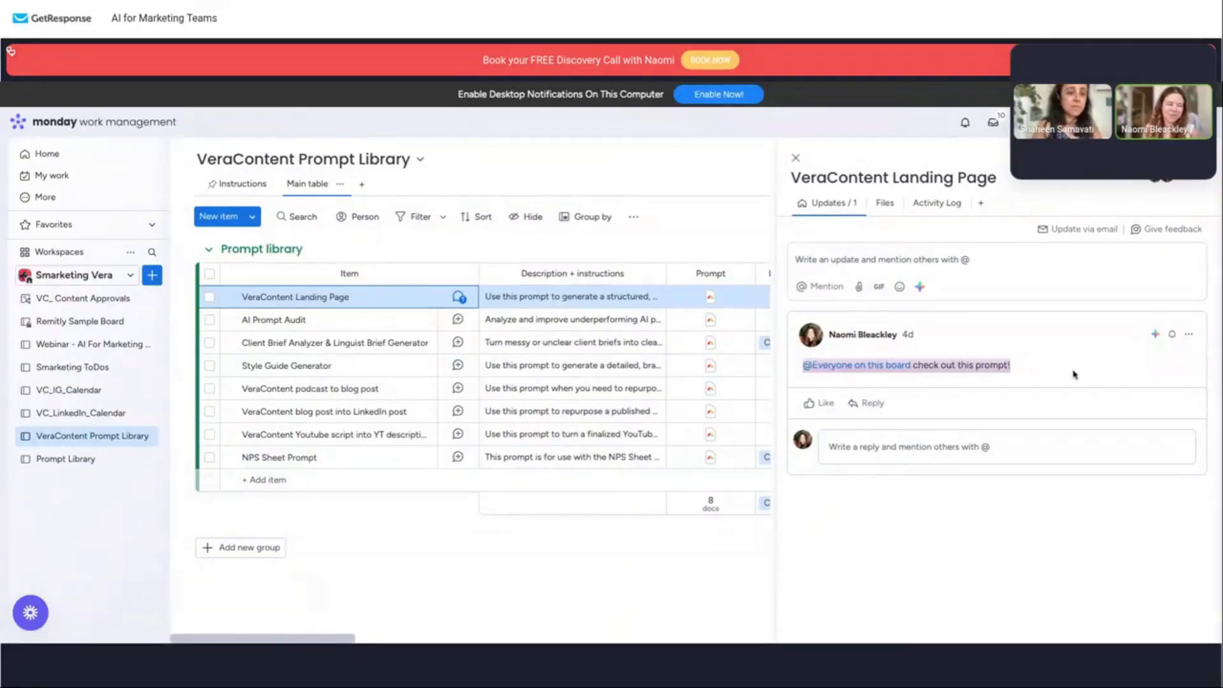
pyautogui.click(1076, 374)
pyautogui.click(932, 261)
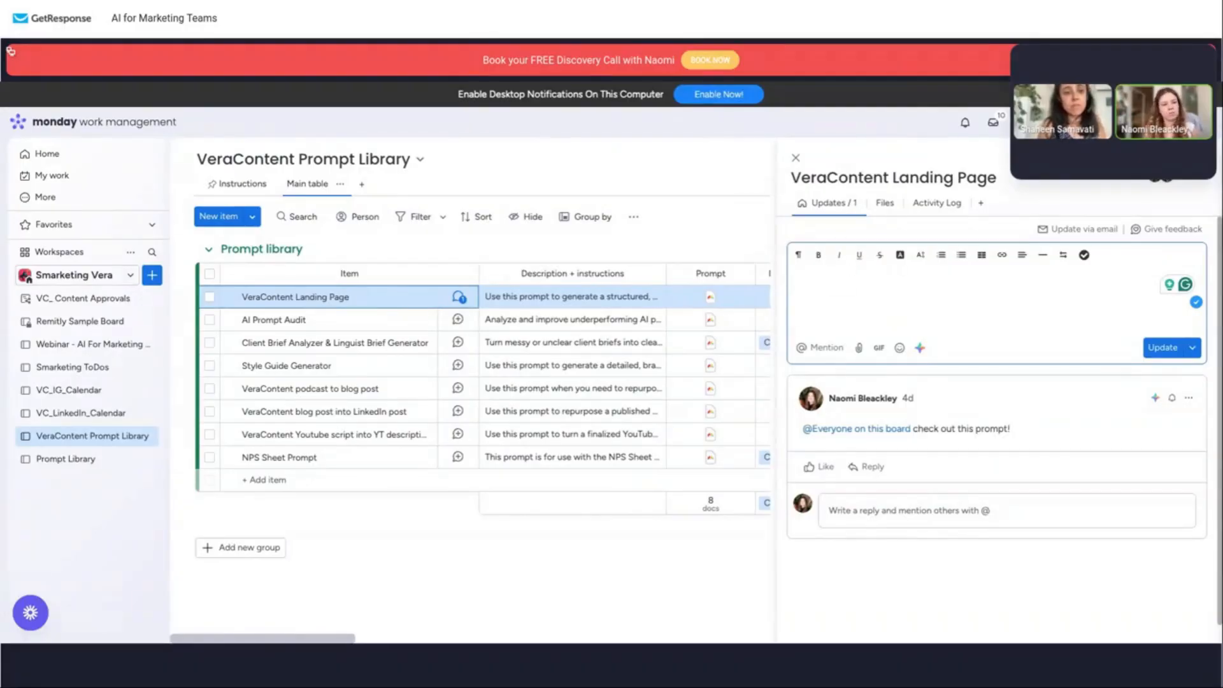
pyautogui.click(885, 202)
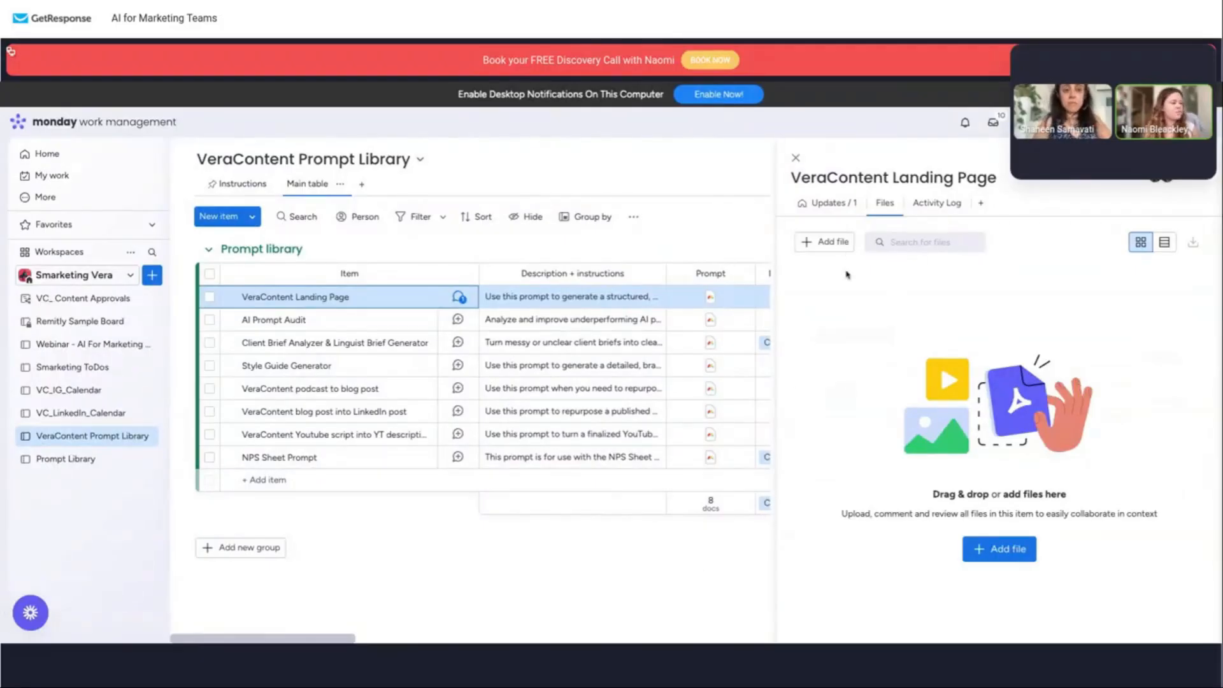
pyautogui.click(796, 157)
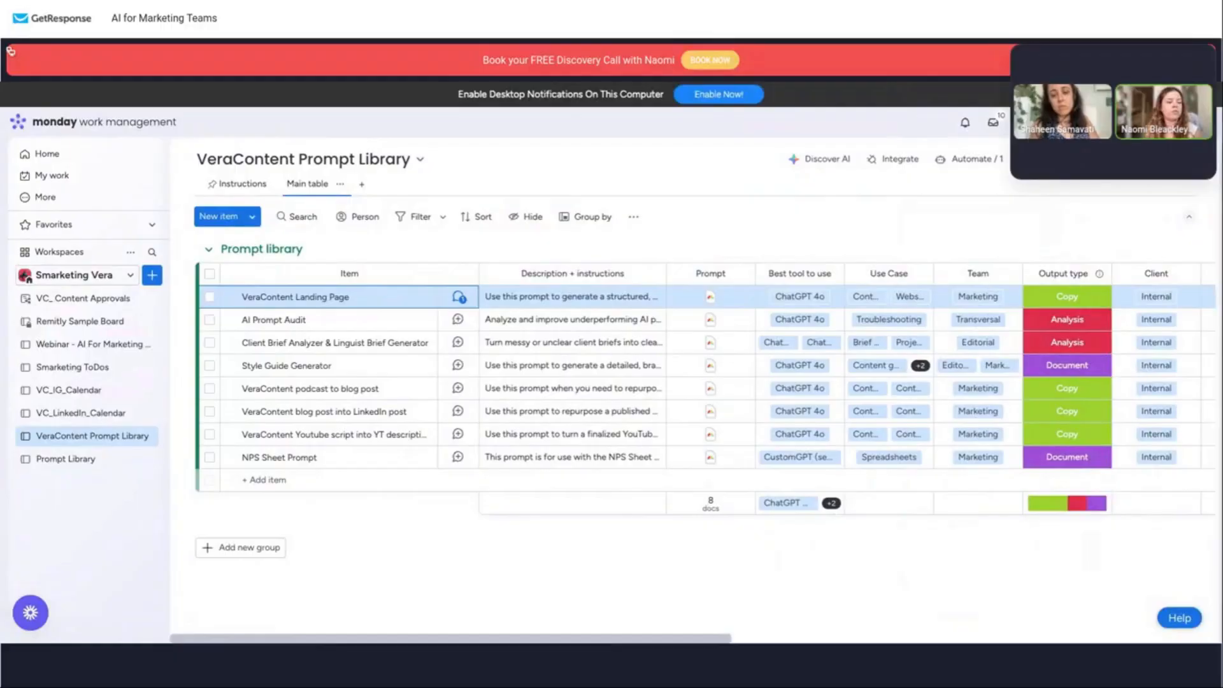
# Examine the board's prompt-testing columns and read the View output doc of the VeraContent Landing Page item.
pyautogui.hscroll(3, 707, 382)
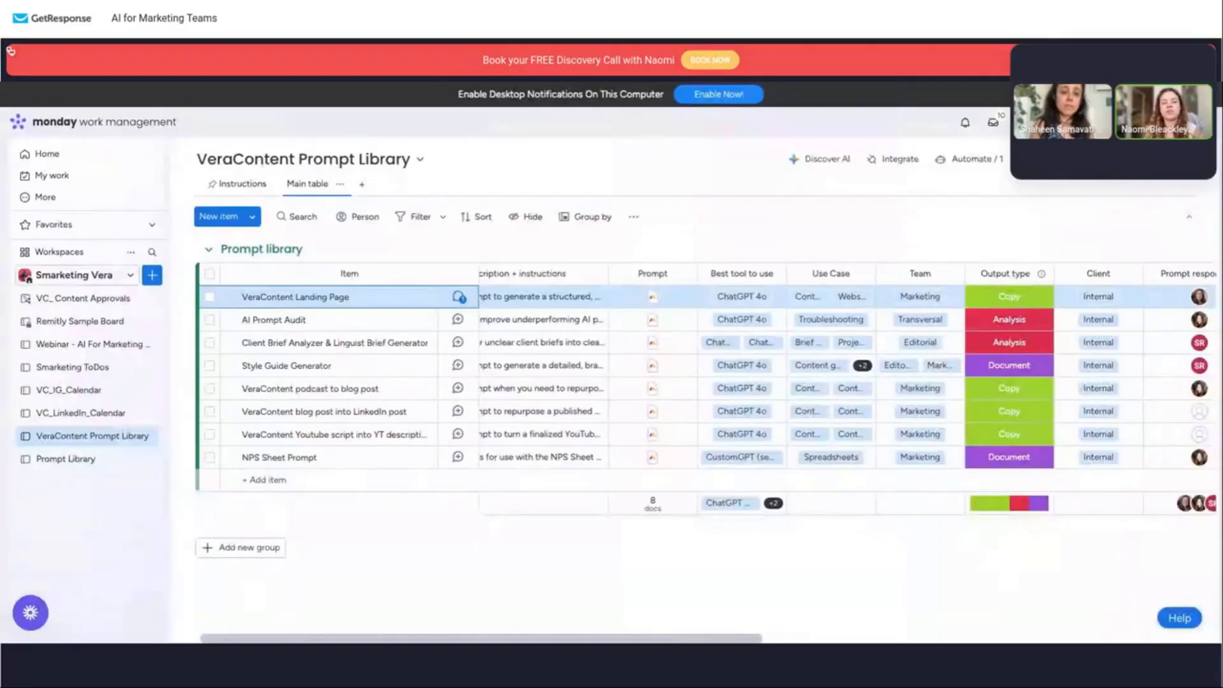
pyautogui.hscroll(5, 1127, 458)
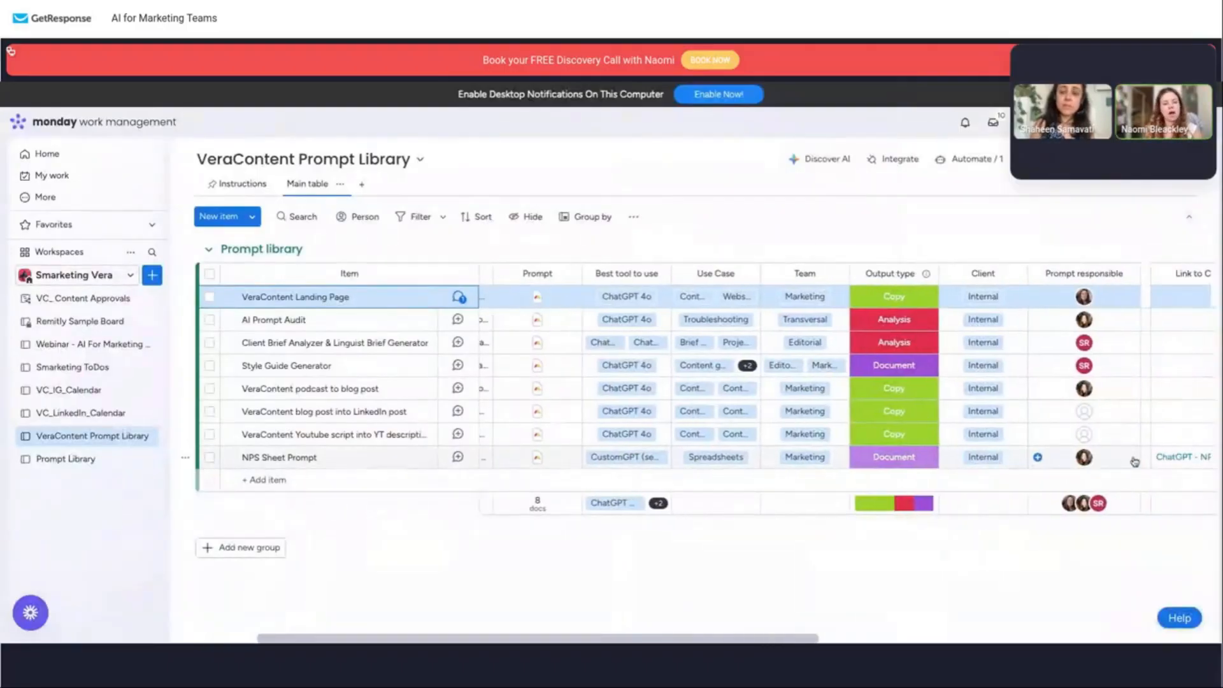
pyautogui.hscroll(10, 1135, 461)
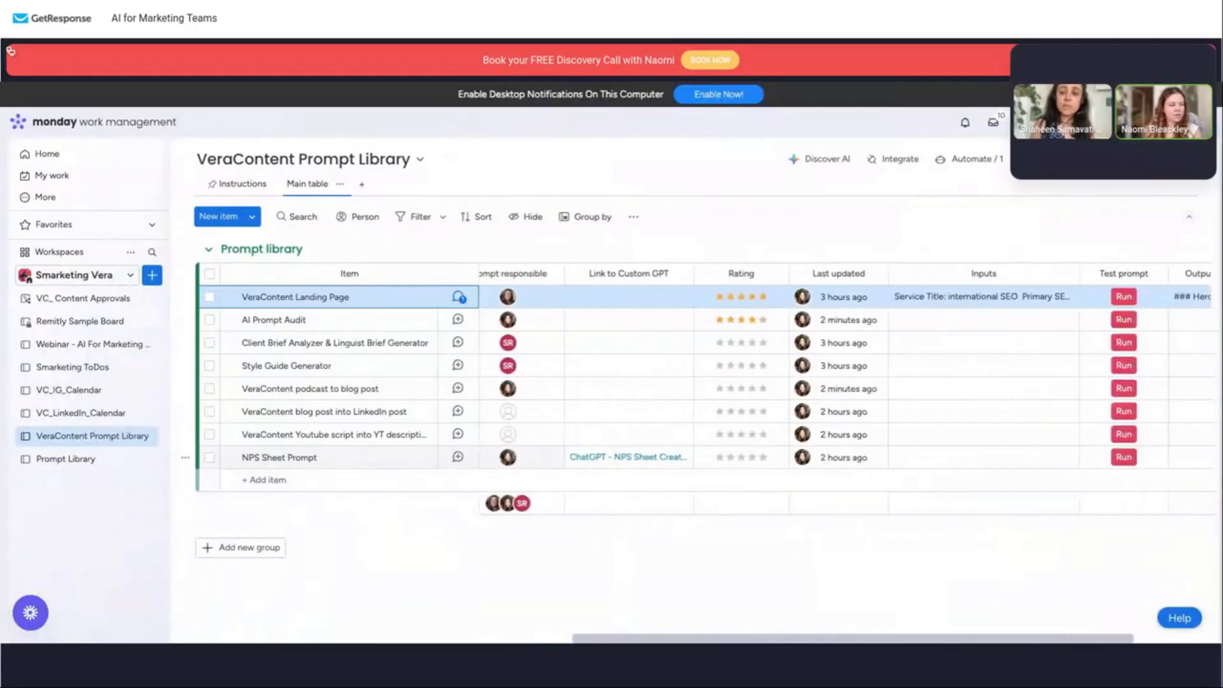
pyautogui.hscroll(2, 845, 457)
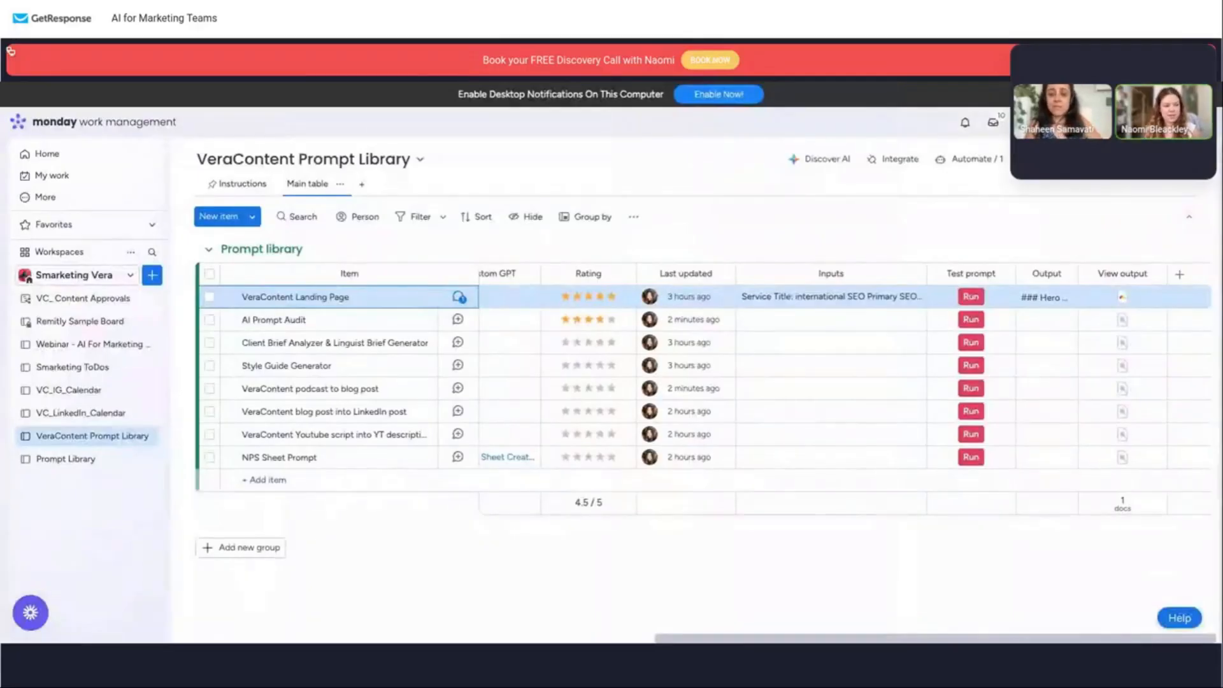
pyautogui.moveTo(1123, 297)
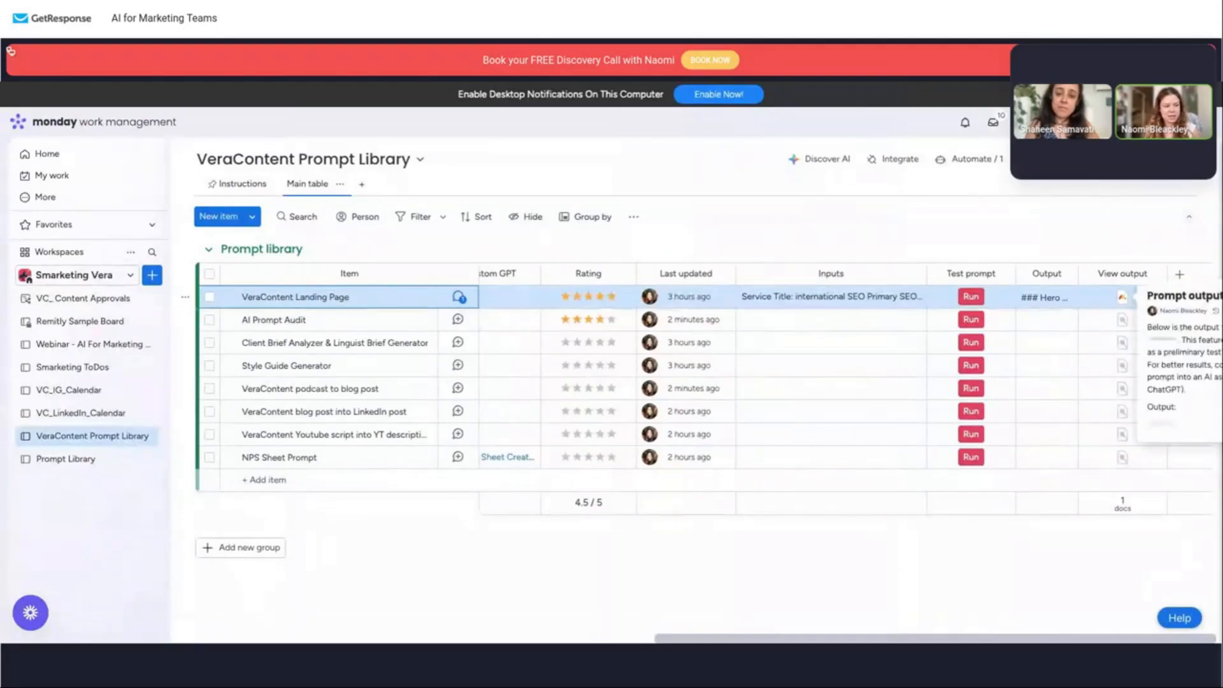
pyautogui.click(1122, 297)
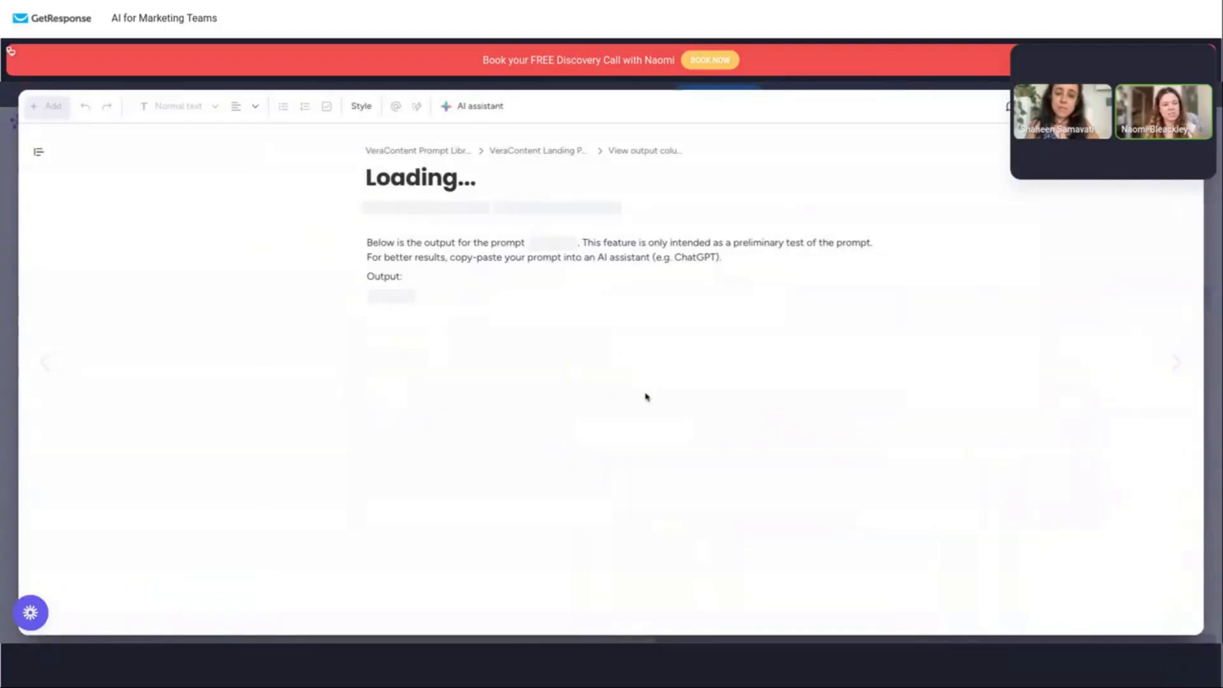
pyautogui.scroll(-2, 642, 354)
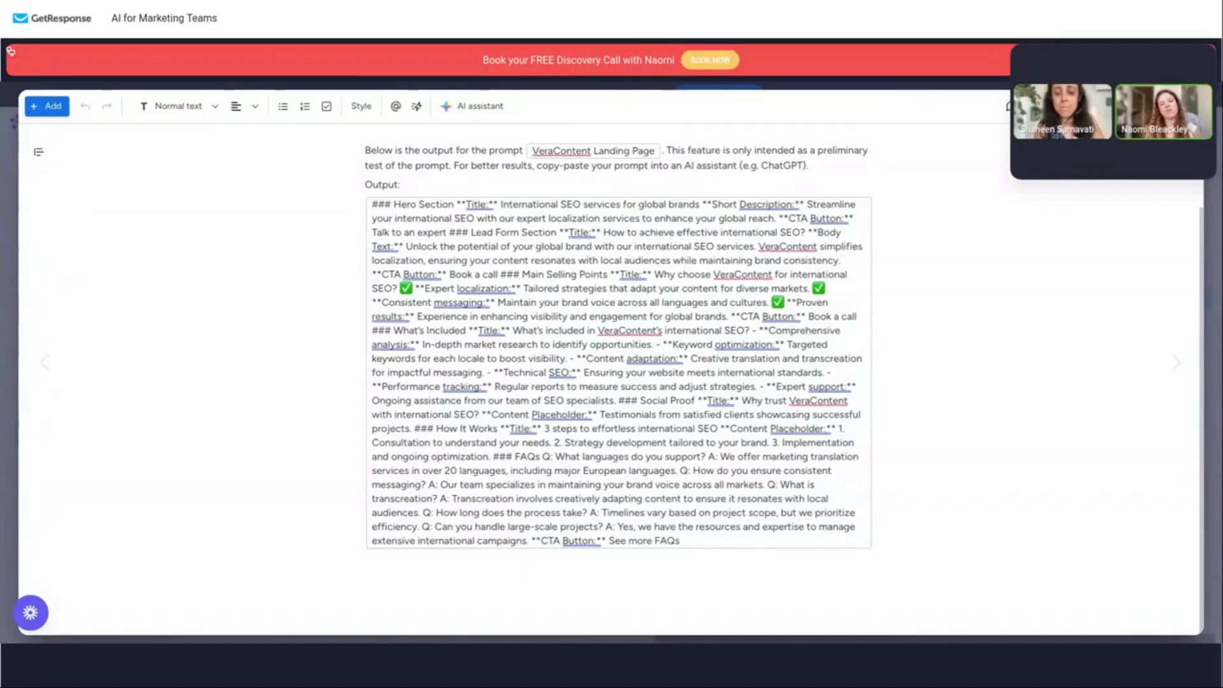
pyautogui.press('Escape')
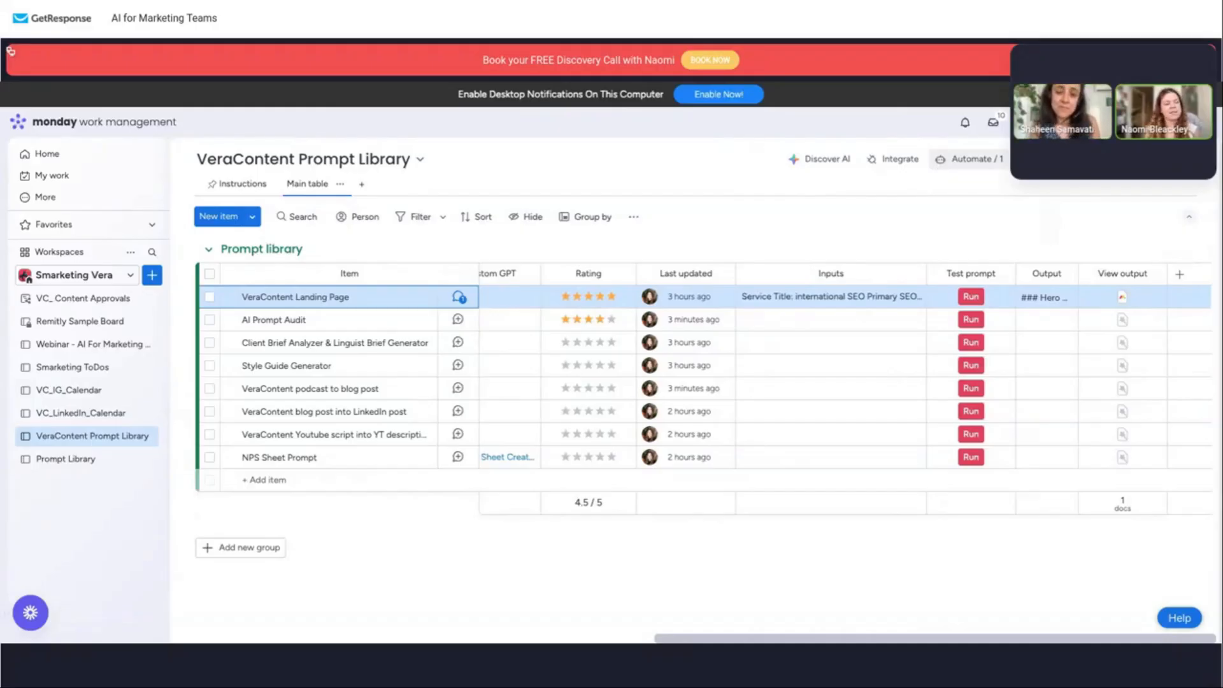
# Open the board's Test prompt automation and examine the column choice of its trigger.
pyautogui.click(969, 159)
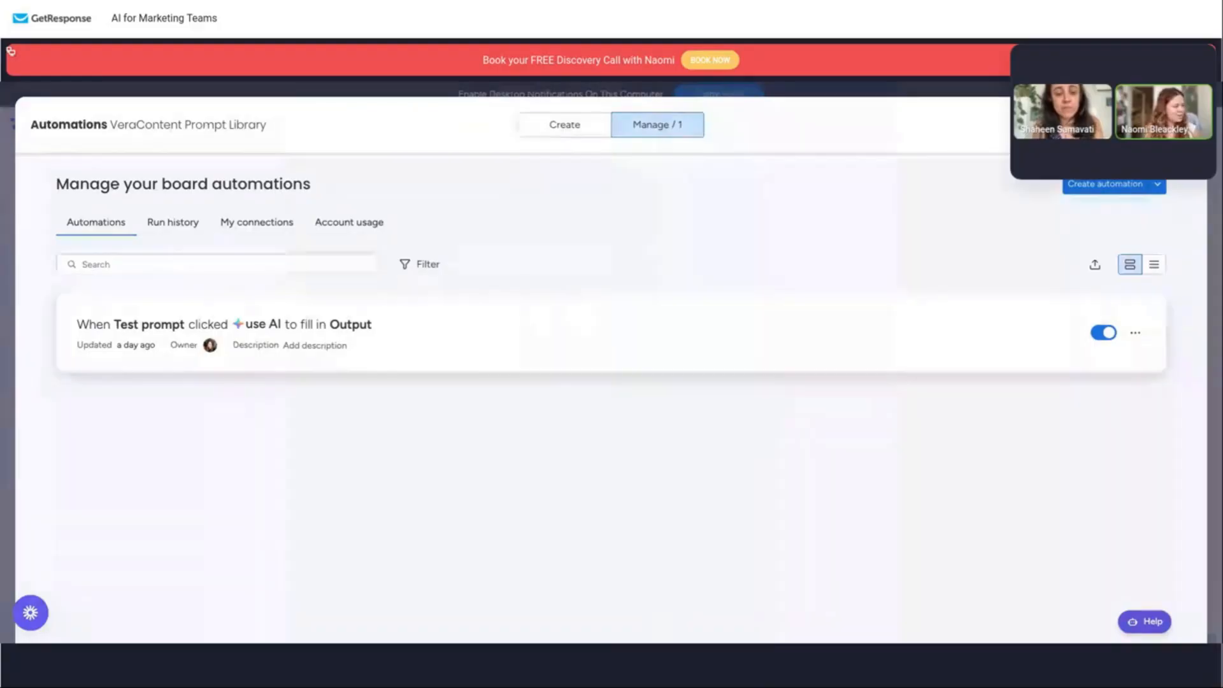
pyautogui.click(627, 341)
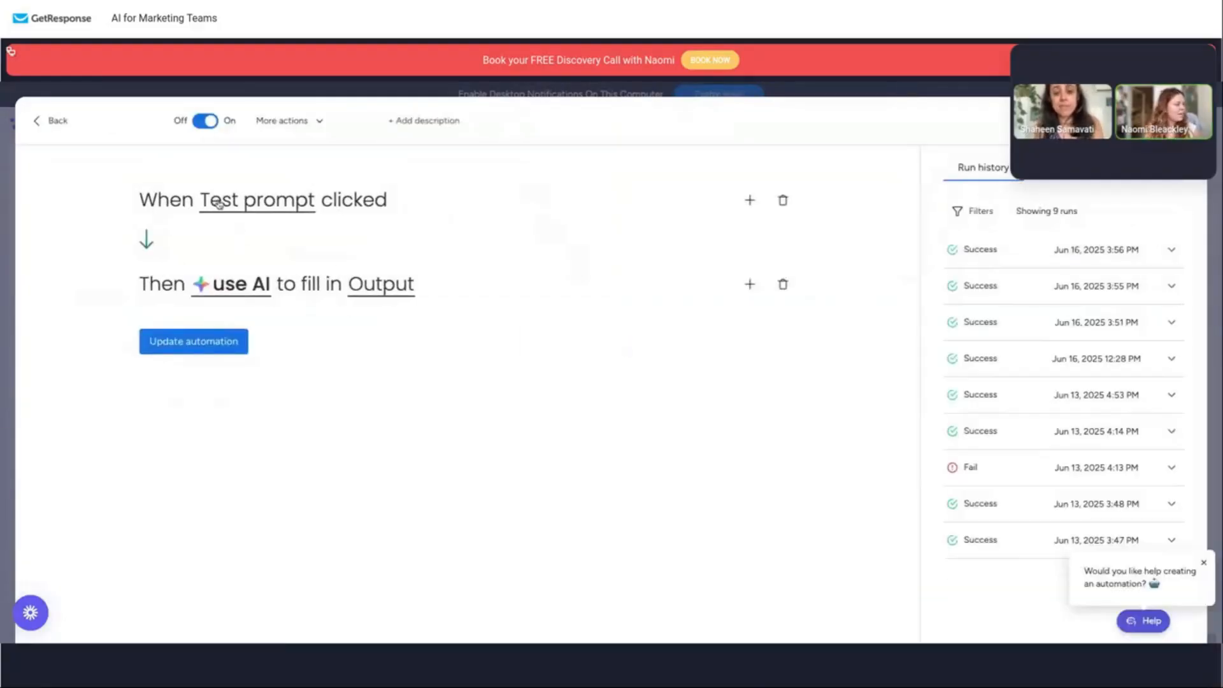
pyautogui.click(272, 203)
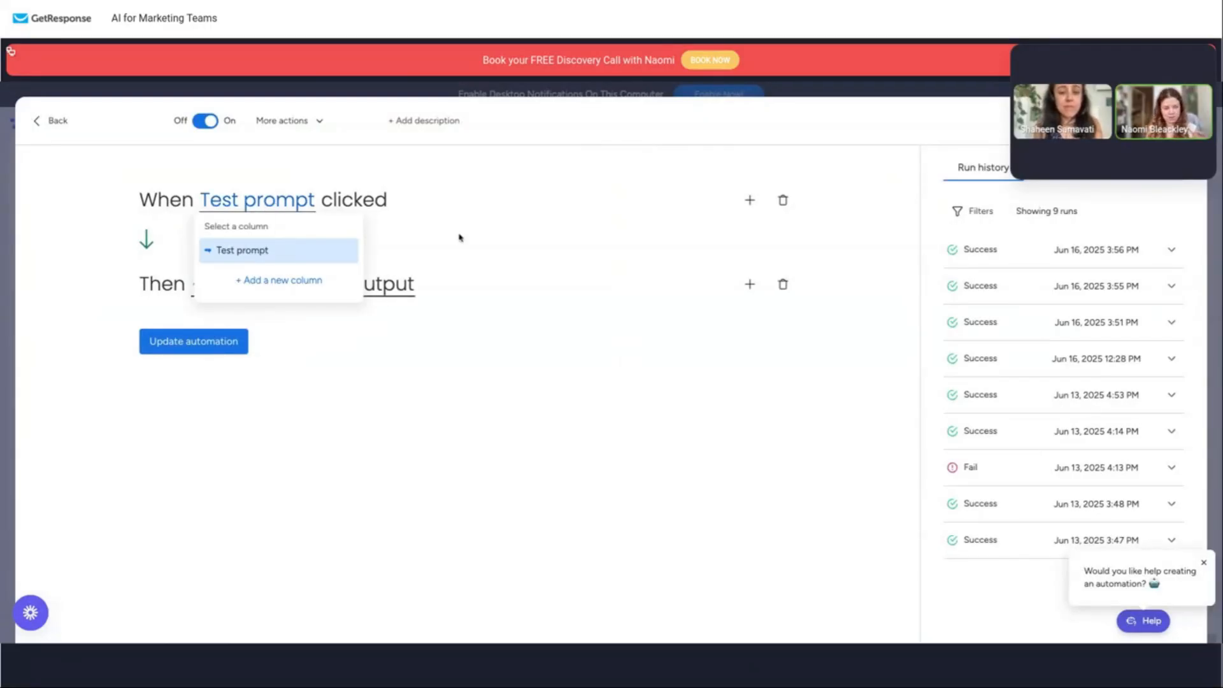
pyautogui.click(478, 218)
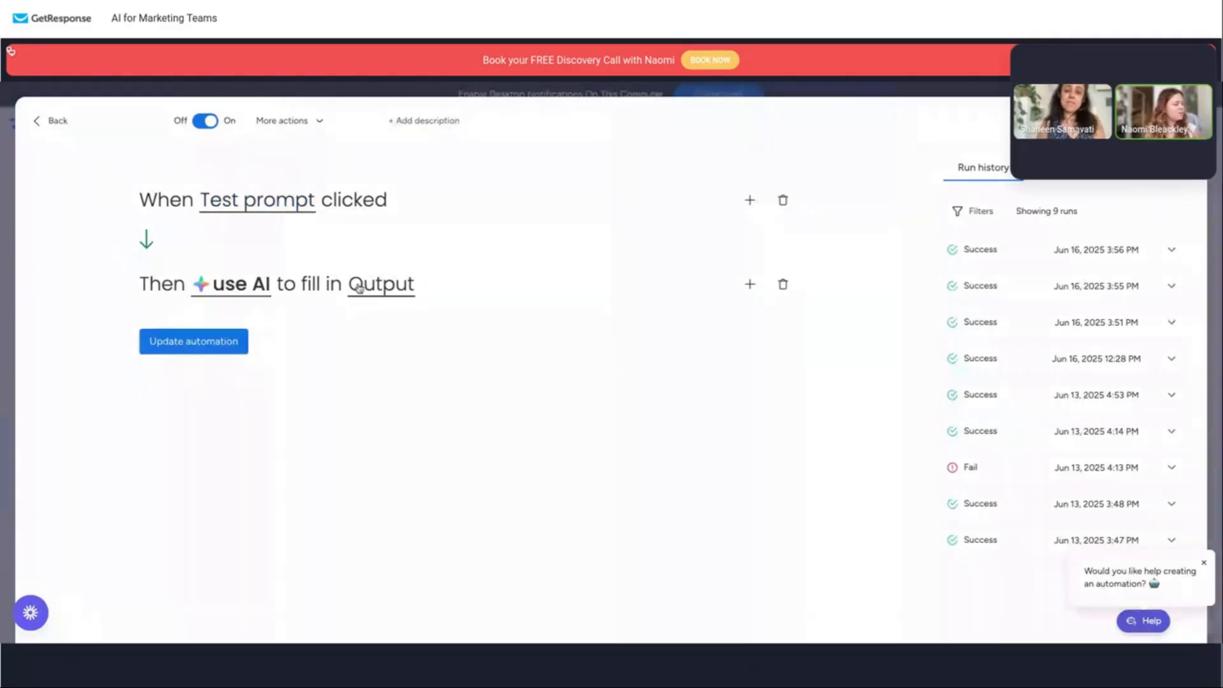
# Open the automation's AI instruction, insert the Prompt field after the first placeholder, and delete the duplicate placeholder again.
pyautogui.click(245, 287)
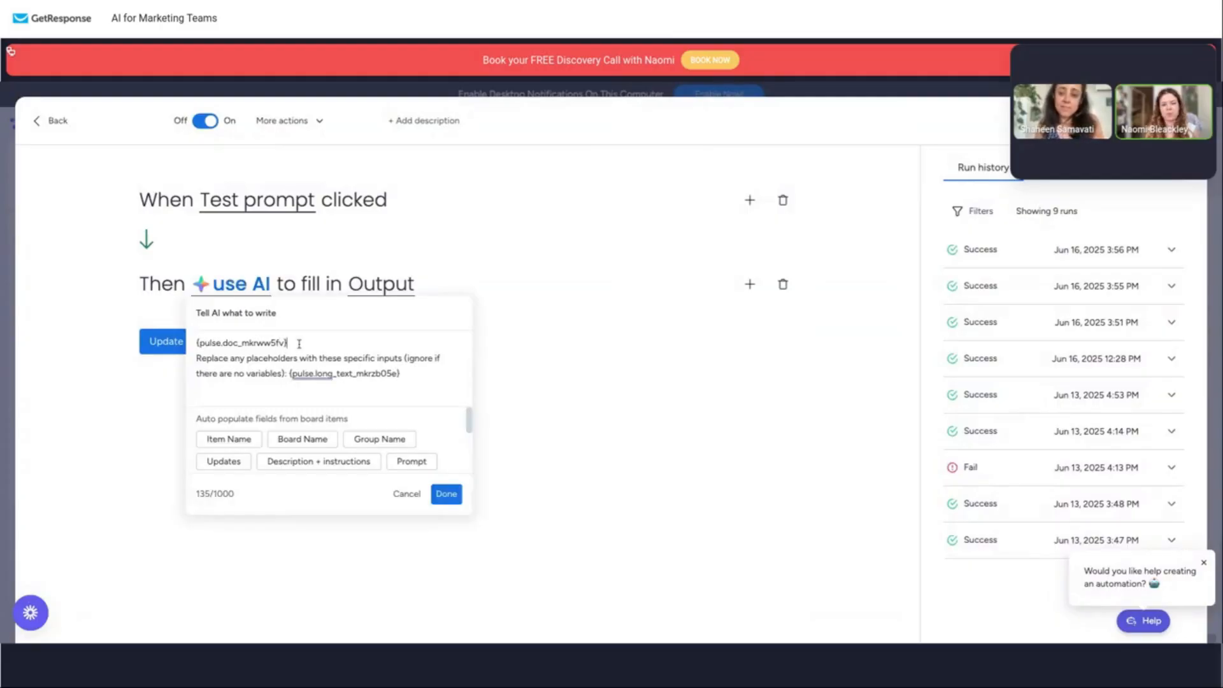
pyautogui.moveTo(298, 344); pyautogui.dragTo(192, 350)
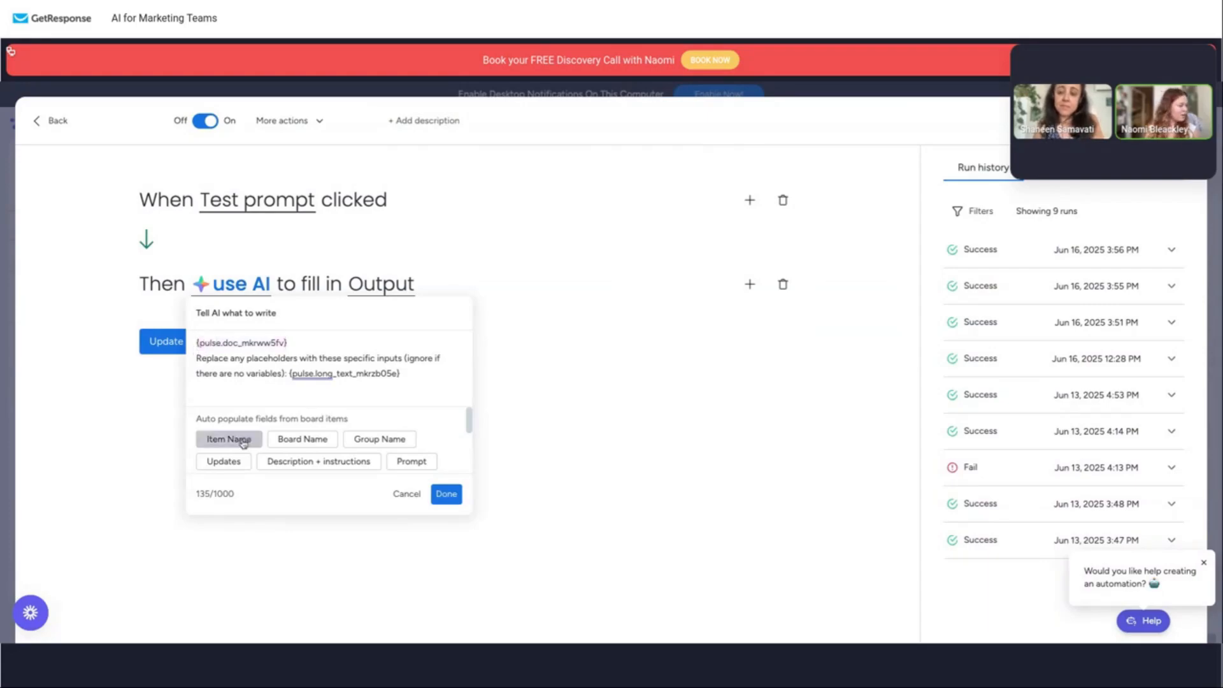
pyautogui.scroll(-1, 294, 460)
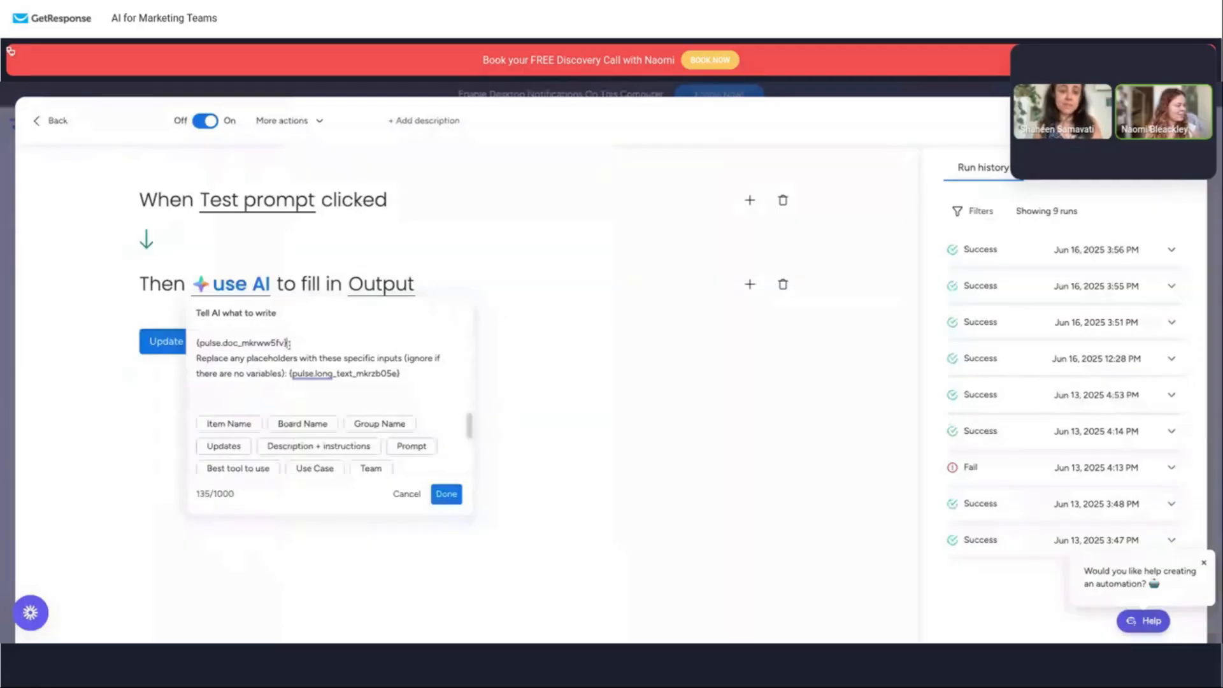
pyautogui.scroll(-4, 325, 451)
pyautogui.scroll(5, 325, 450)
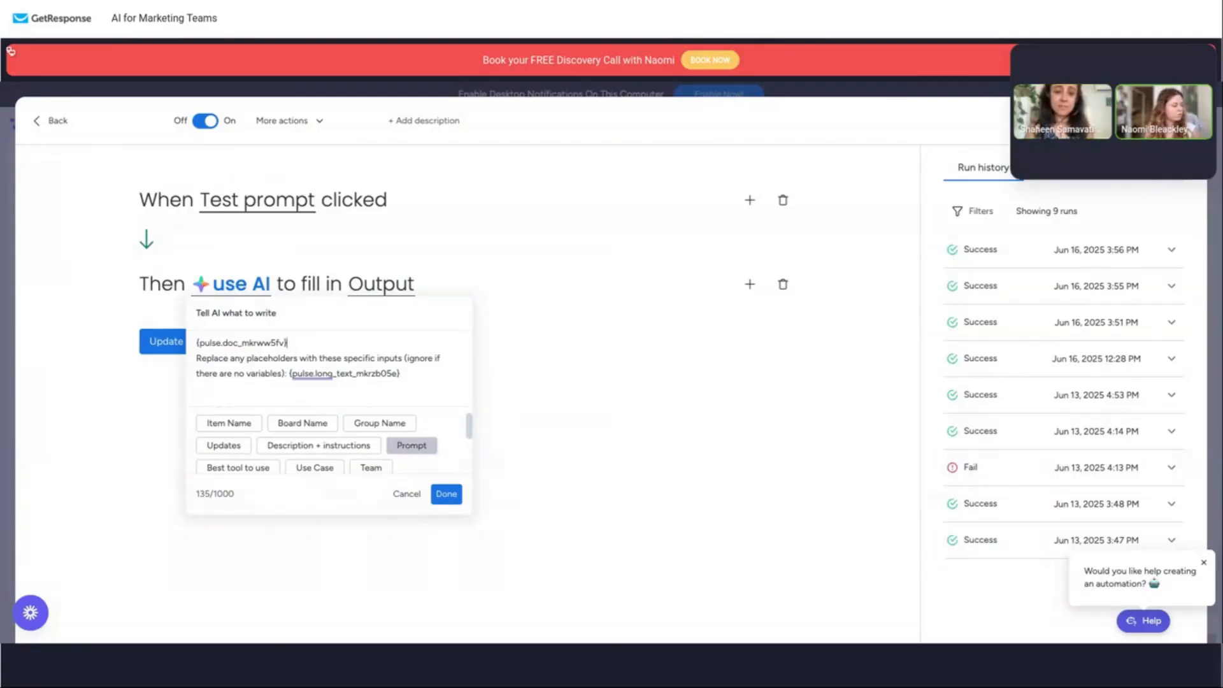
pyautogui.click(411, 445)
pyautogui.moveTo(385, 342); pyautogui.dragTo(296, 343)
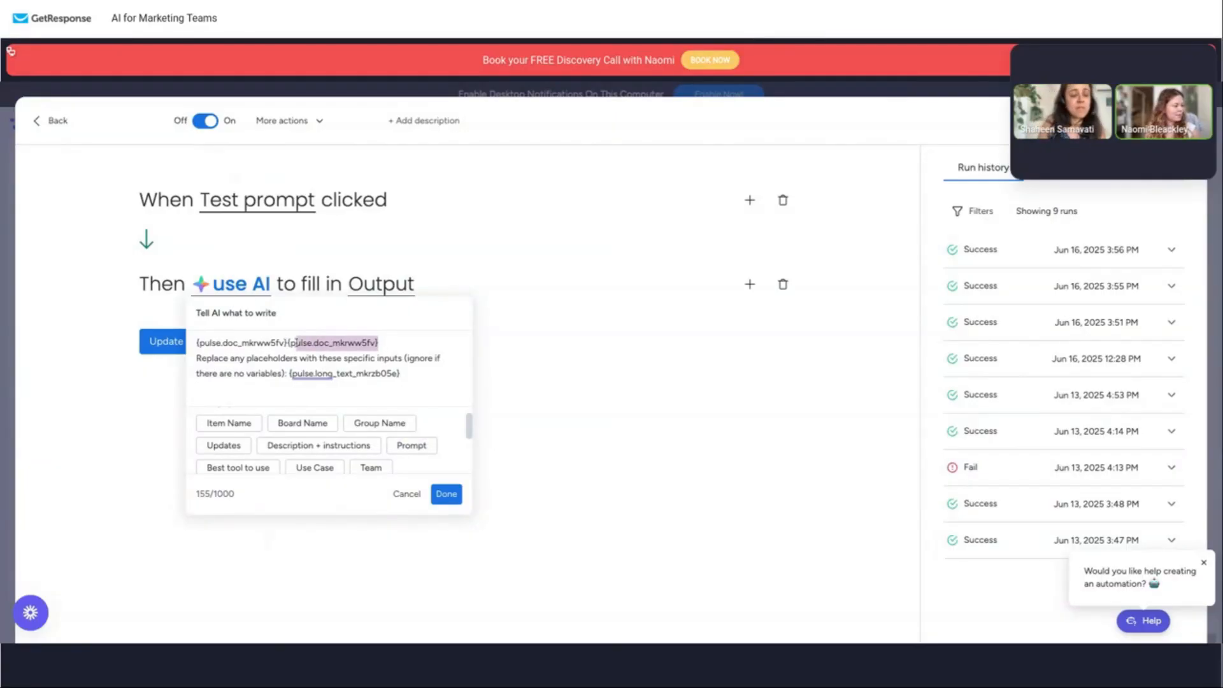
pyautogui.press('BackSpace')
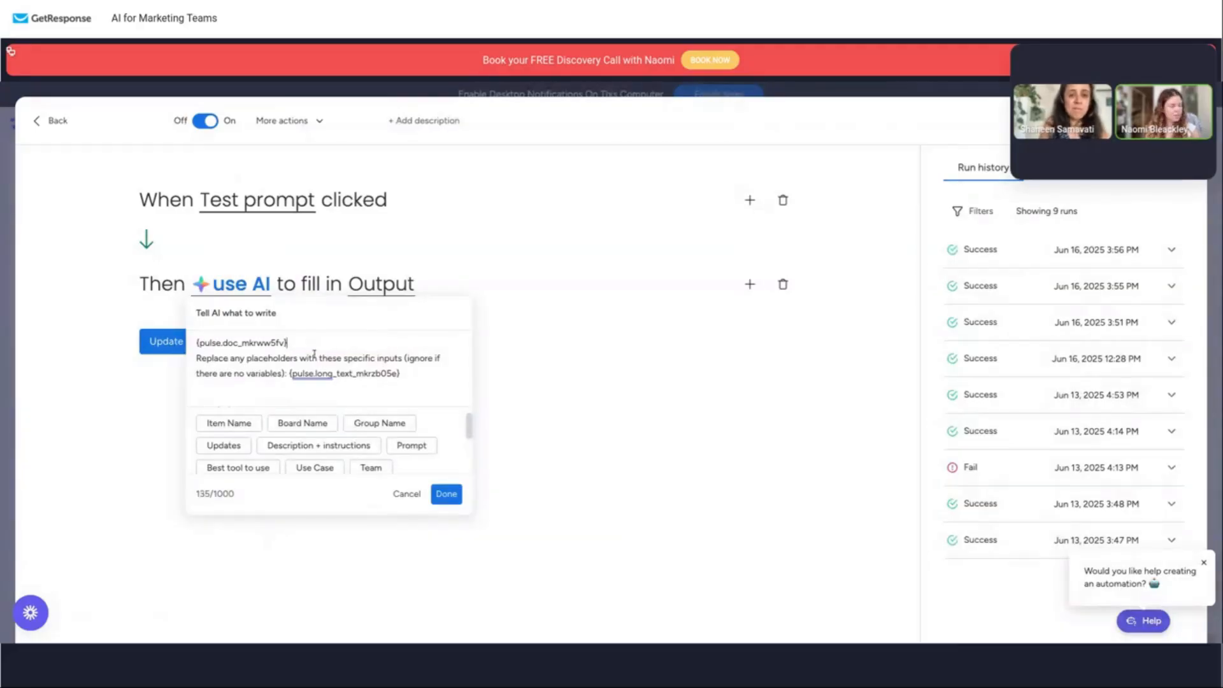
# Insert the Inputs field into the AI instruction, delete it again, and close the automation without updating it.
pyautogui.scroll(-1, 383, 454)
pyautogui.scroll(-2, 382, 454)
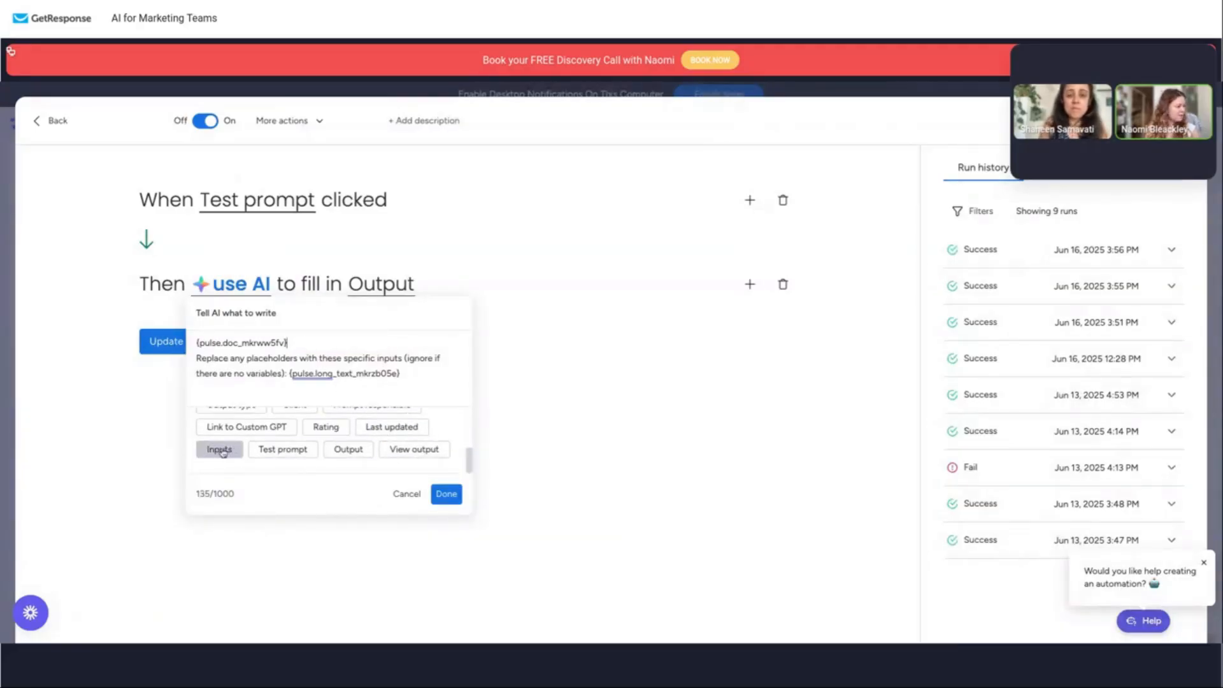
pyautogui.click(219, 449)
pyautogui.moveTo(399, 343); pyautogui.dragTo(291, 342)
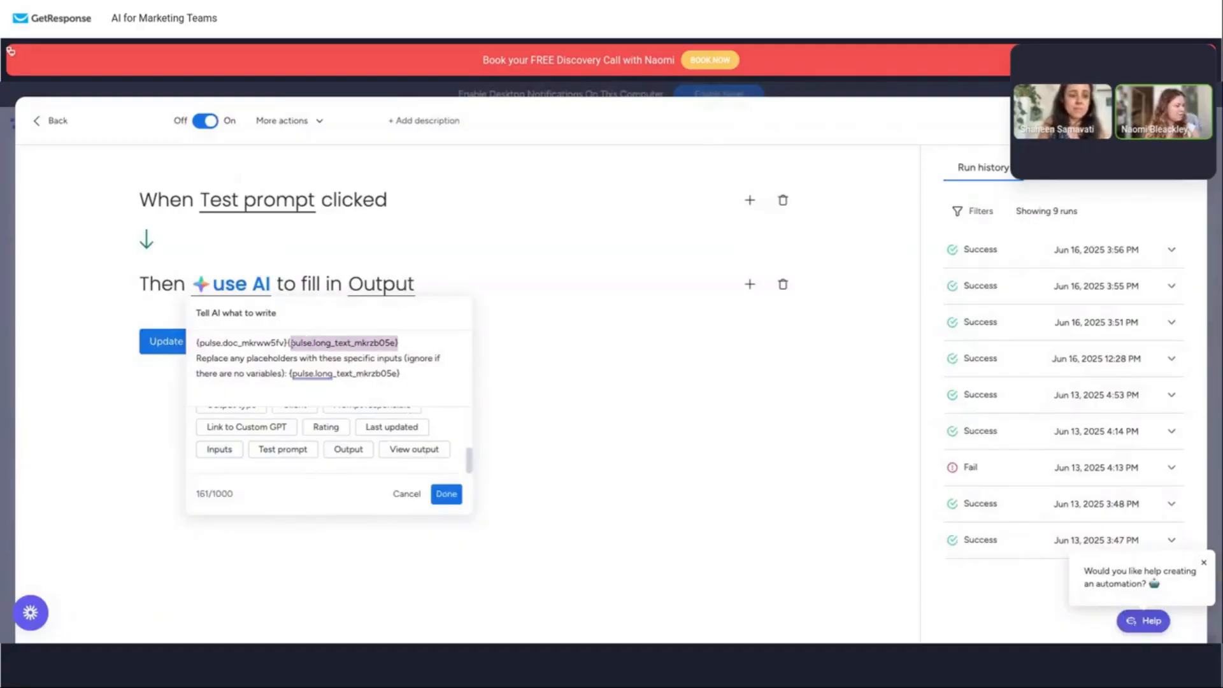
pyautogui.press('BackSpace')
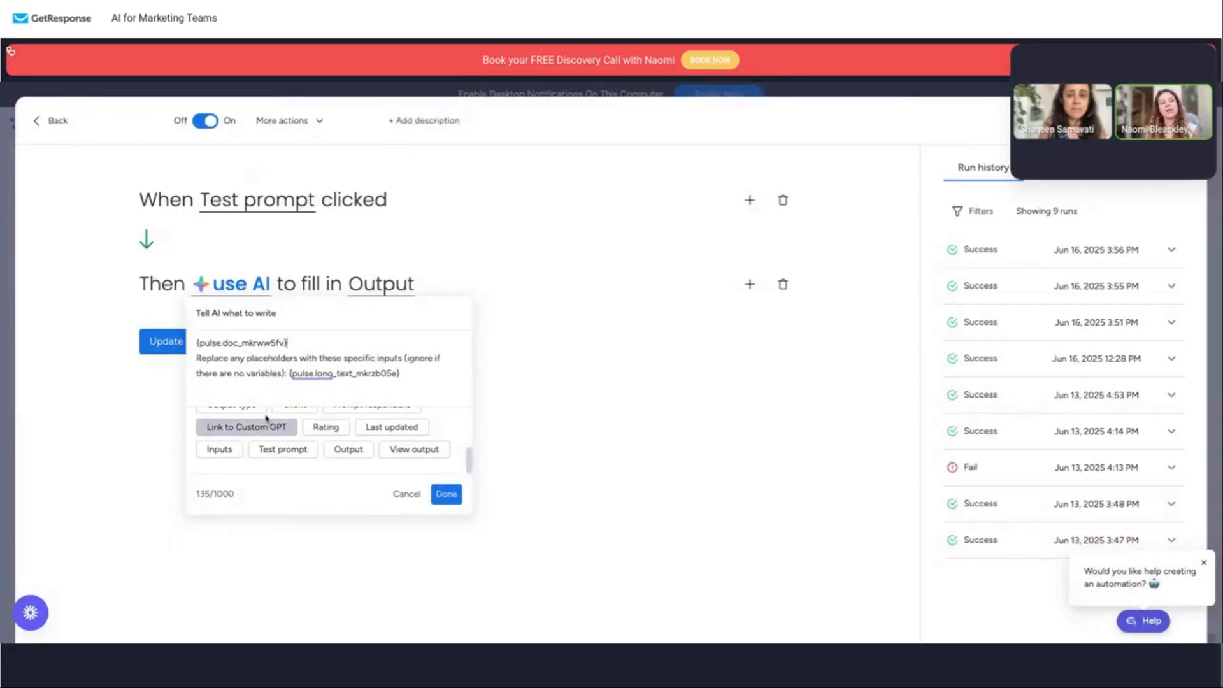
pyautogui.moveTo(294, 342); pyautogui.dragTo(198, 342)
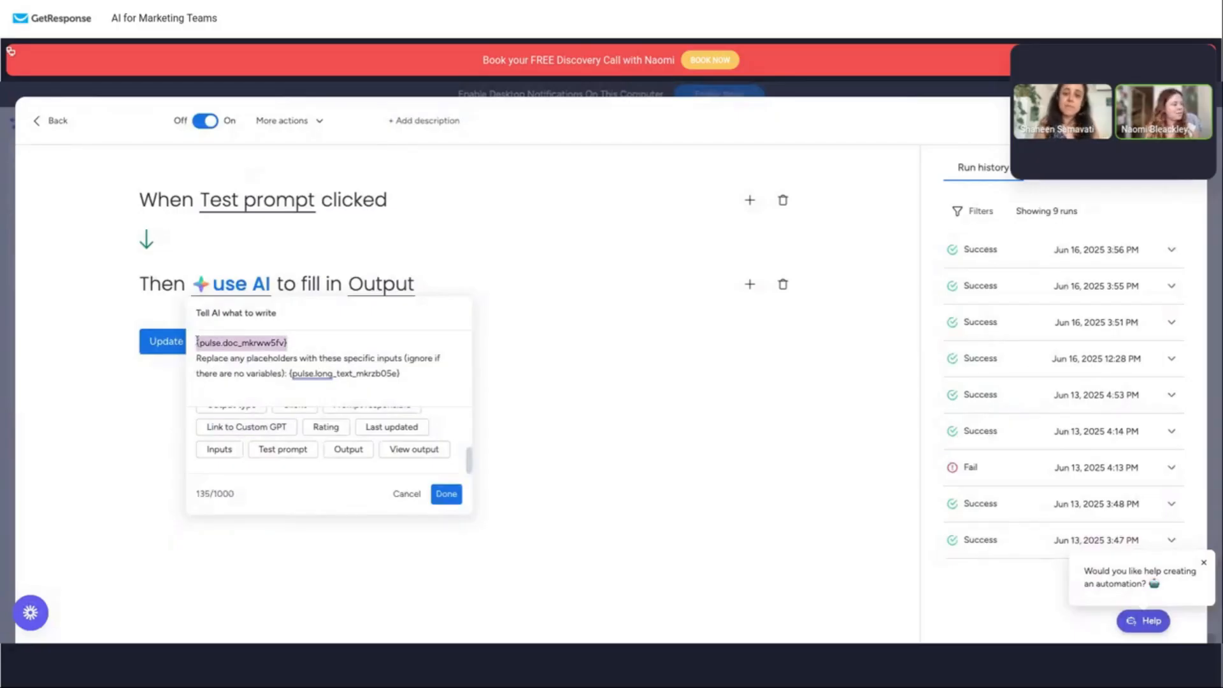
pyautogui.click(611, 431)
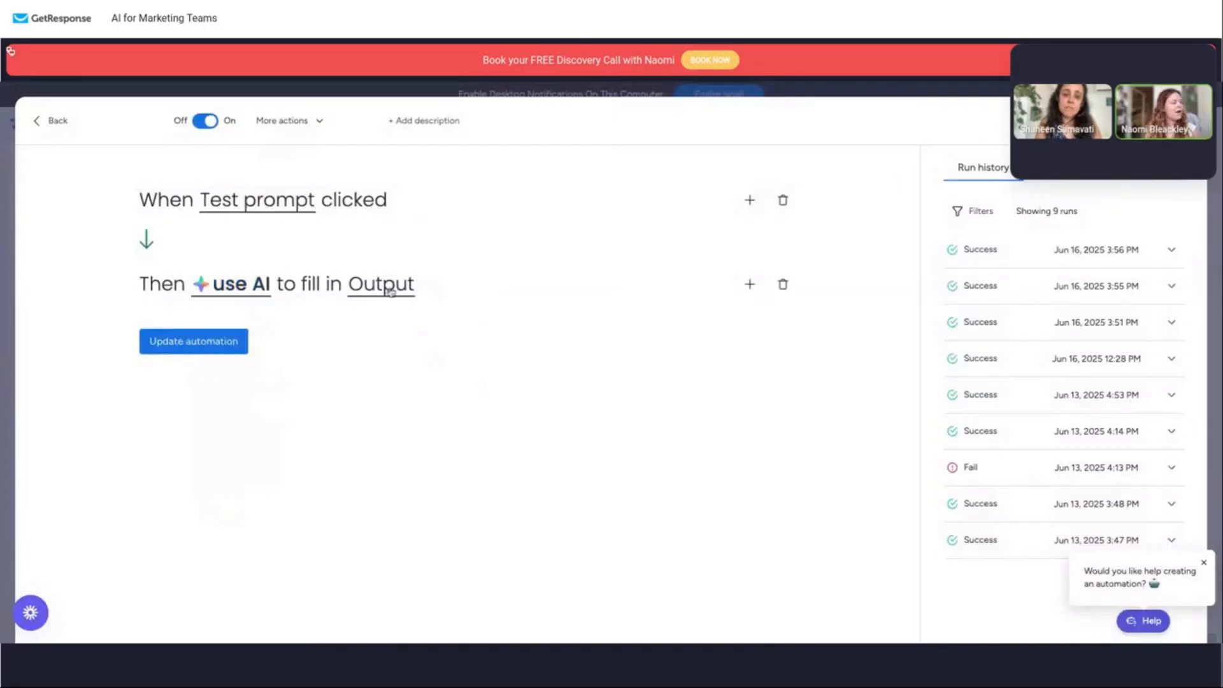
pyautogui.press('Escape')
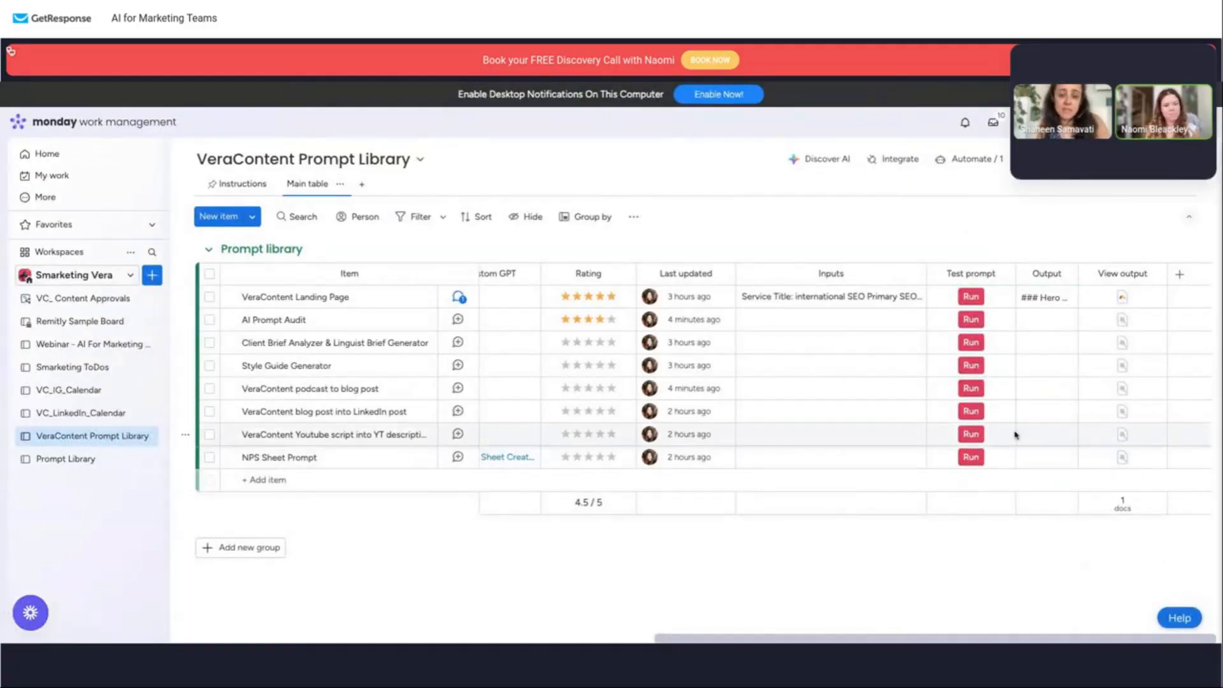
# Open the board's Instructions guide and read its introduction on the purpose of the library and the kinds of prompts to add.
pyautogui.click(434, 368)
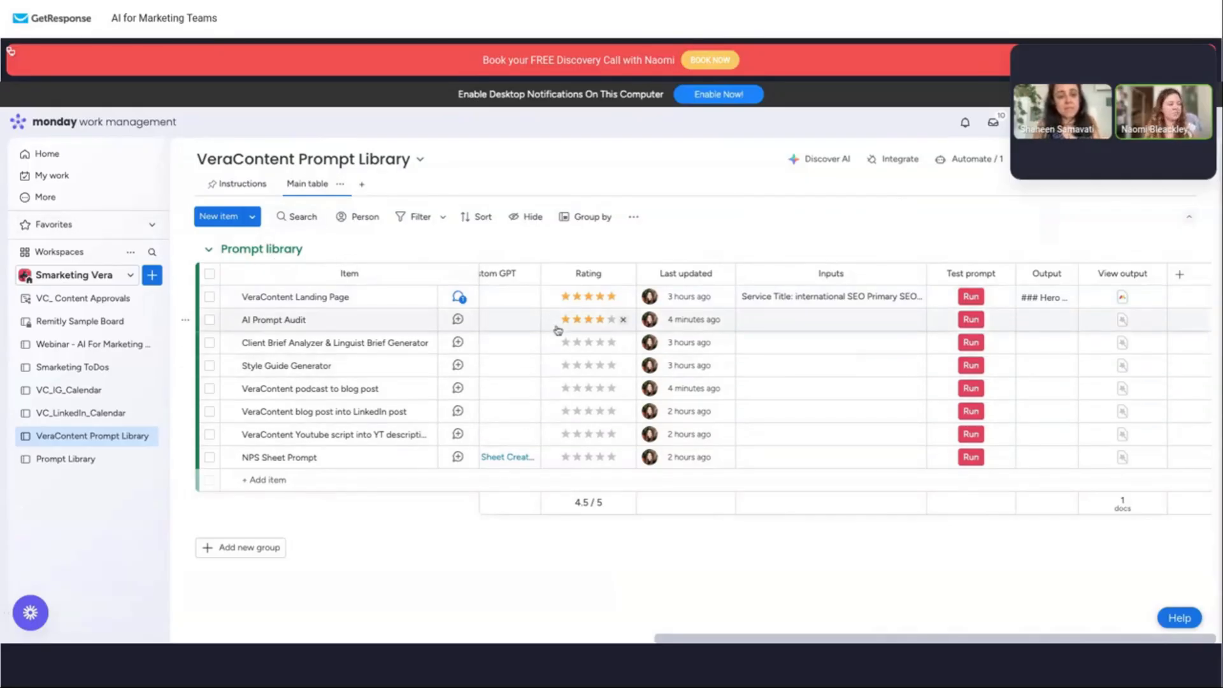
pyautogui.hscroll(-10, 559, 330)
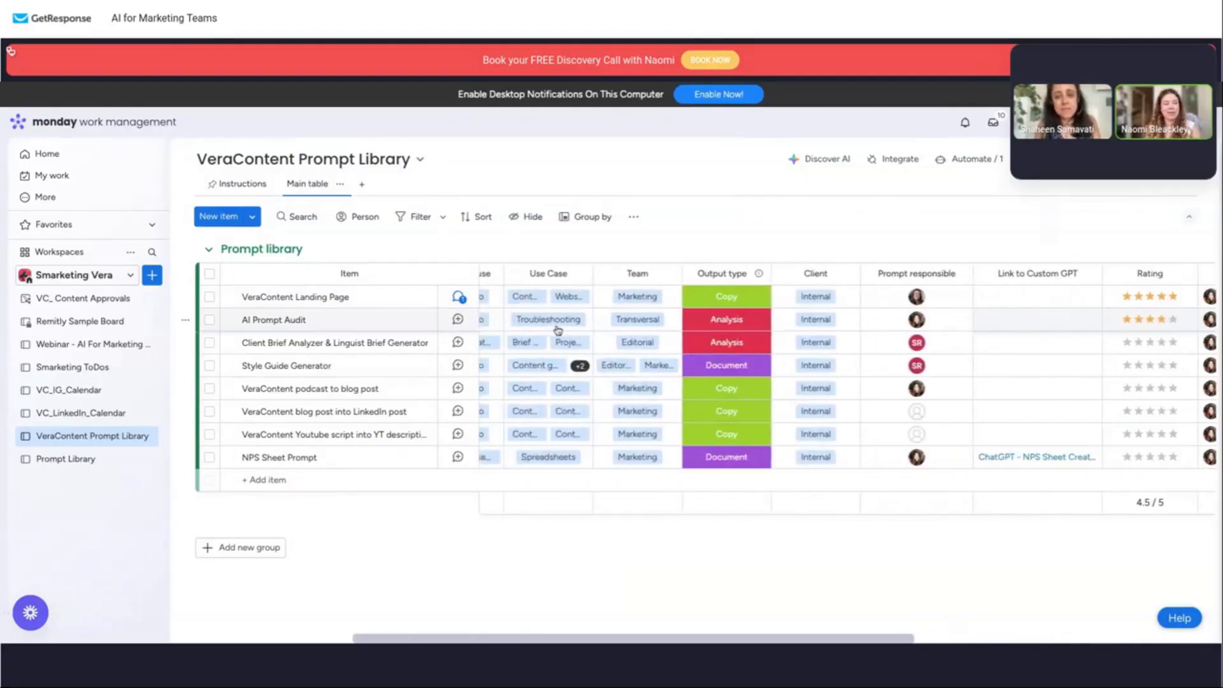
pyautogui.hscroll(-10, 558, 330)
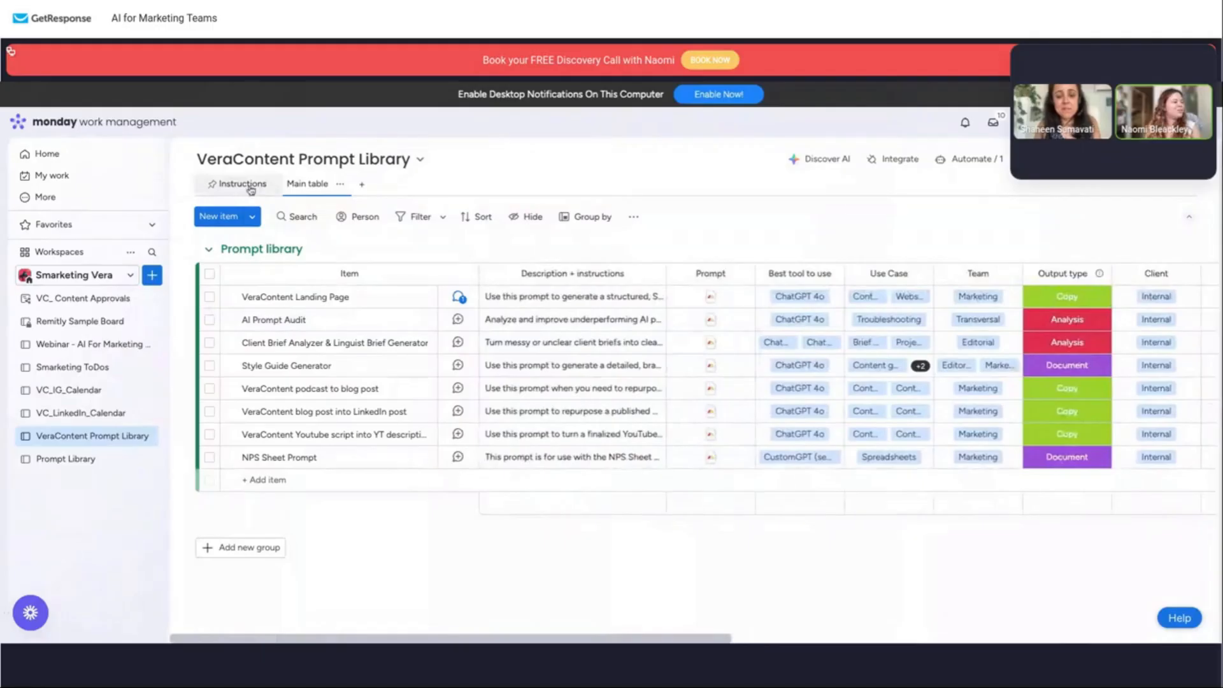
pyautogui.click(248, 188)
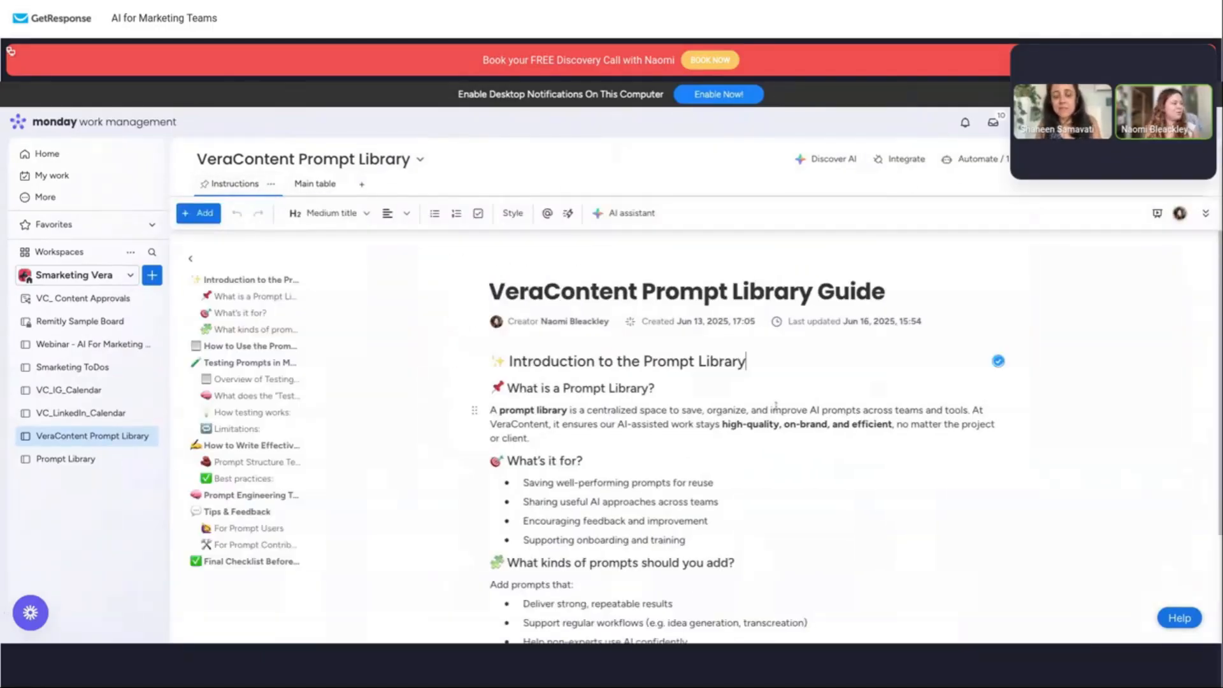
pyautogui.scroll(-2, 737, 404)
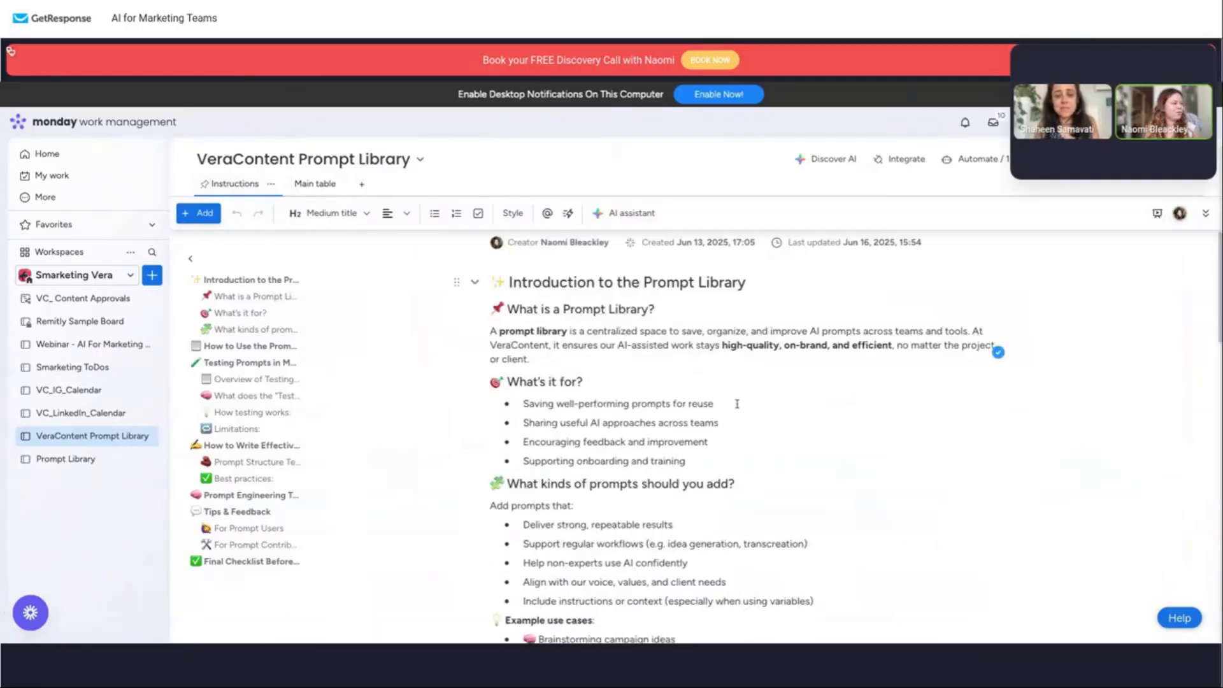
pyautogui.scroll(-2, 646, 395)
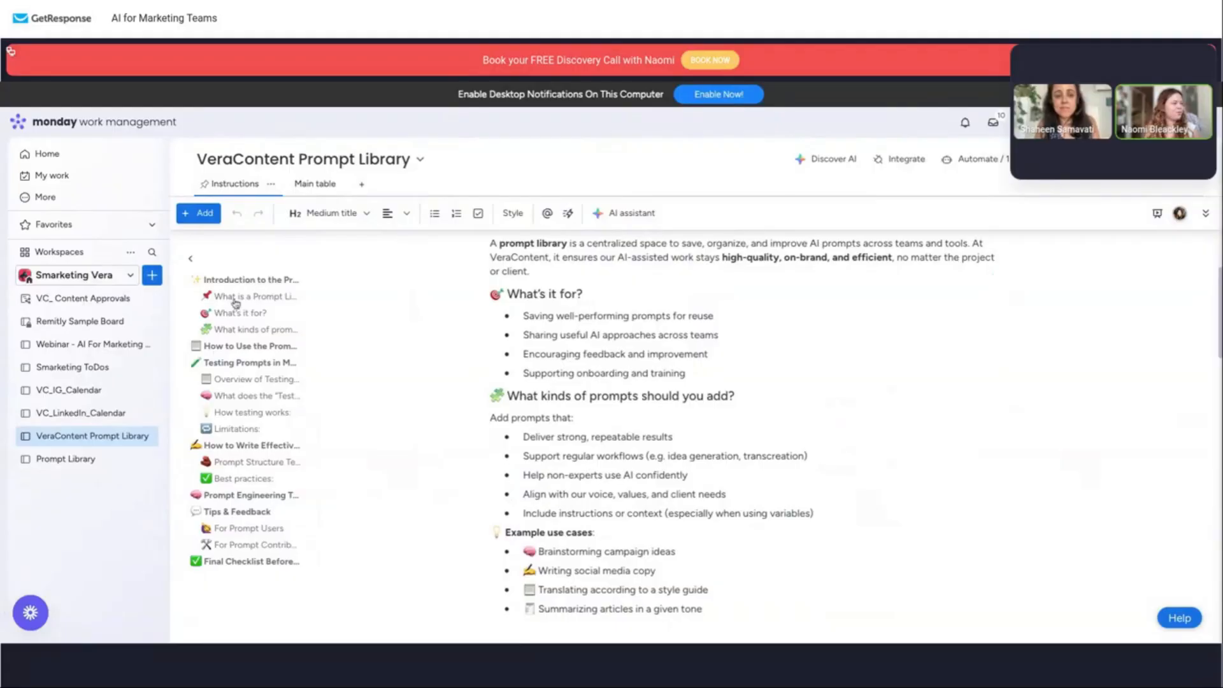
# Read the guide's Prompt Structure Template, Best practices and Prompt Engineering Techniques sections, and return to the main table.
pyautogui.click(253, 445)
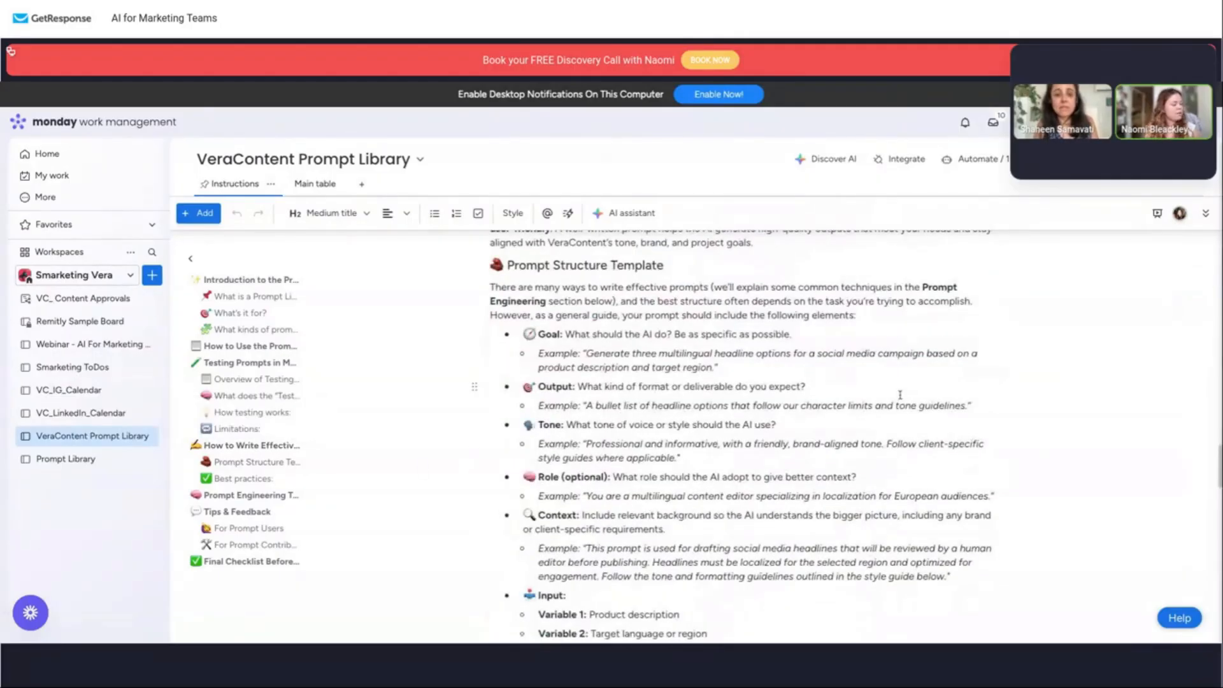
pyautogui.scroll(-1, 900, 395)
pyautogui.moveTo(540, 329); pyautogui.dragTo(787, 509)
pyautogui.click(787, 510)
pyautogui.scroll(-3, 789, 513)
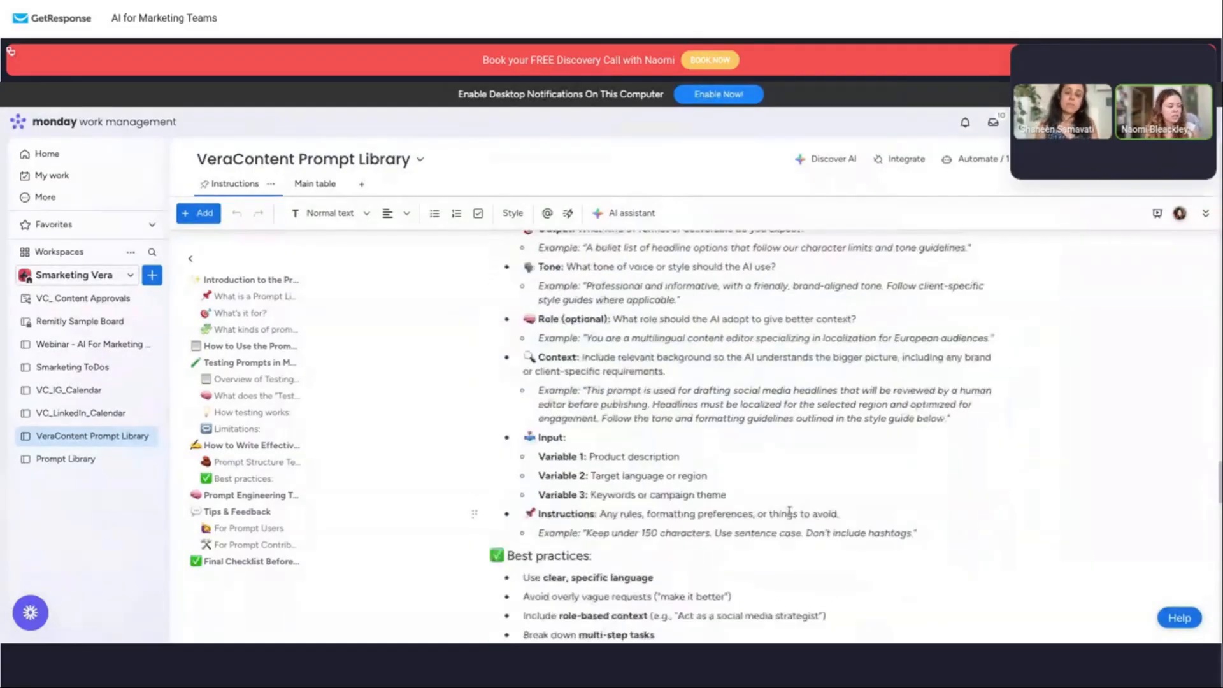
pyautogui.scroll(-7, 789, 513)
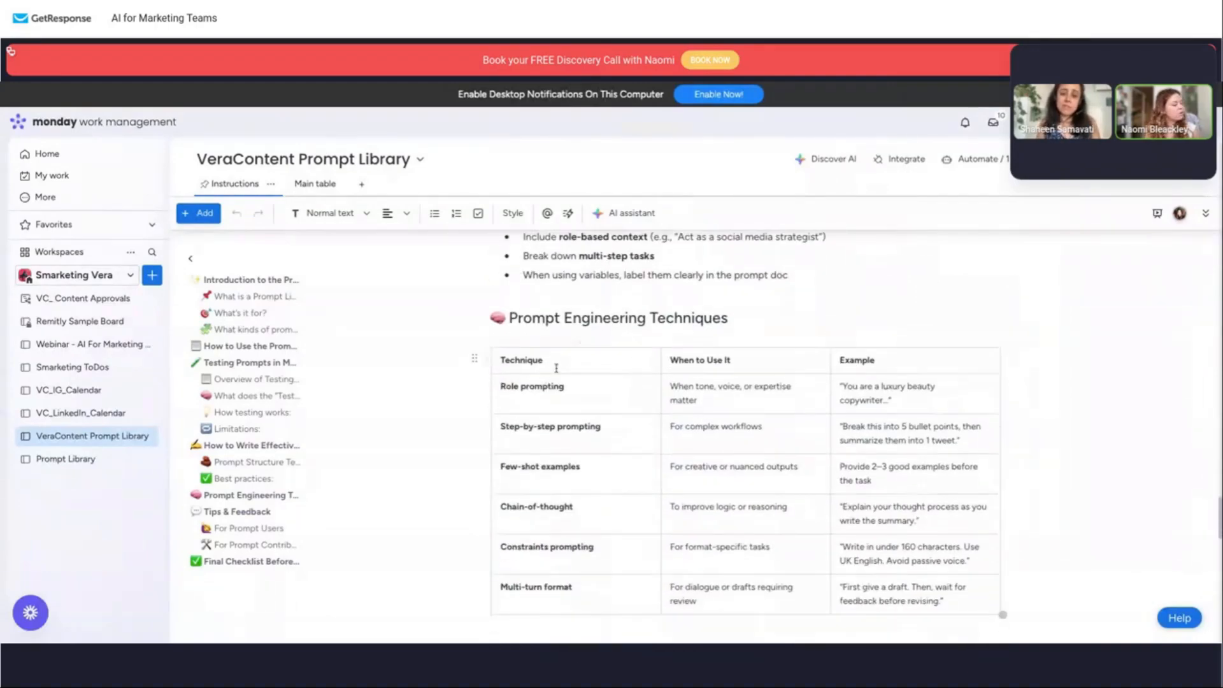
pyautogui.scroll(-1, 557, 368)
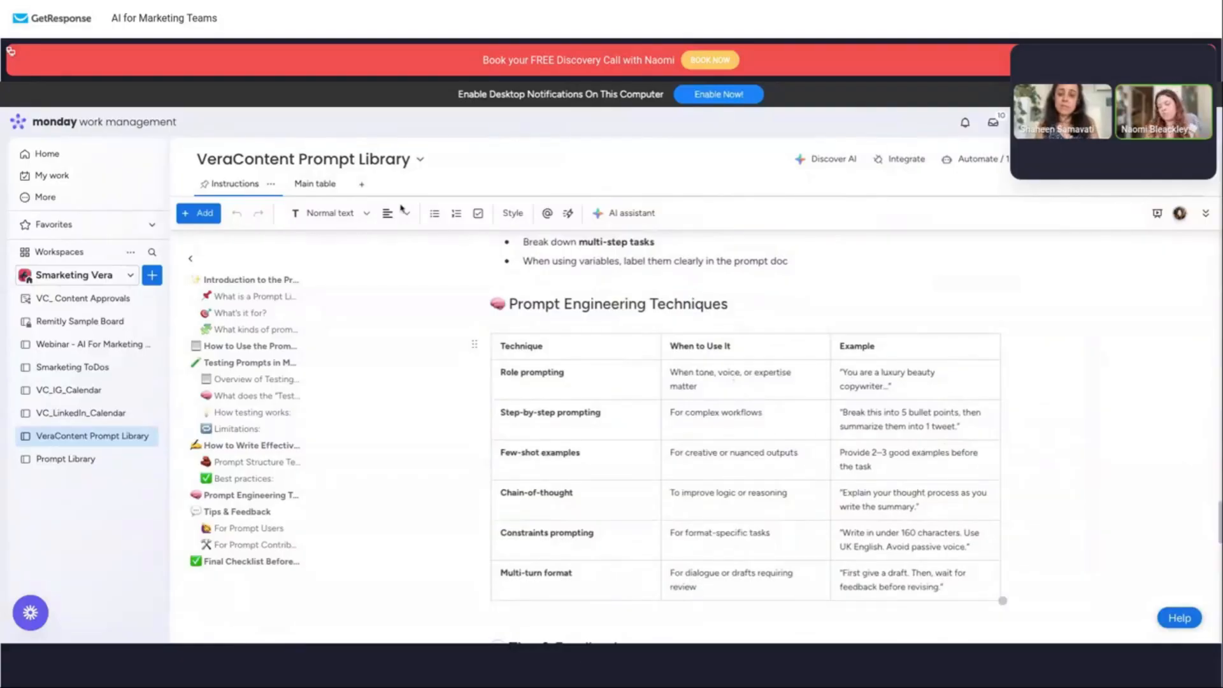
pyautogui.click(319, 184)
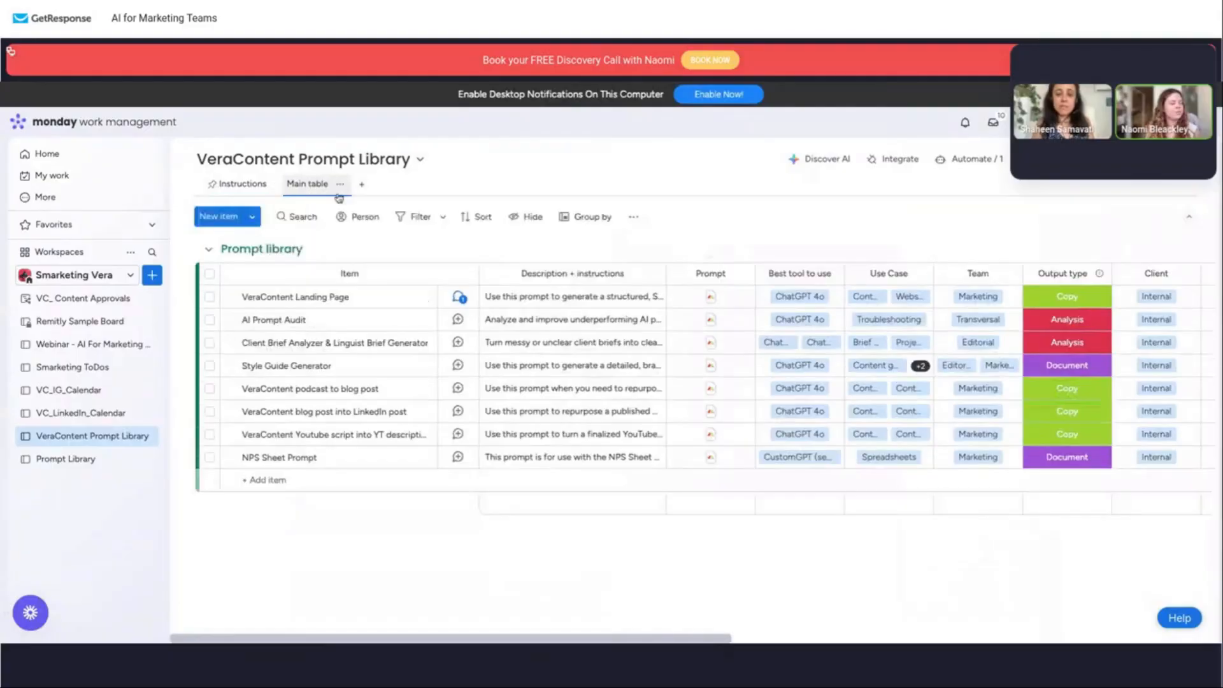